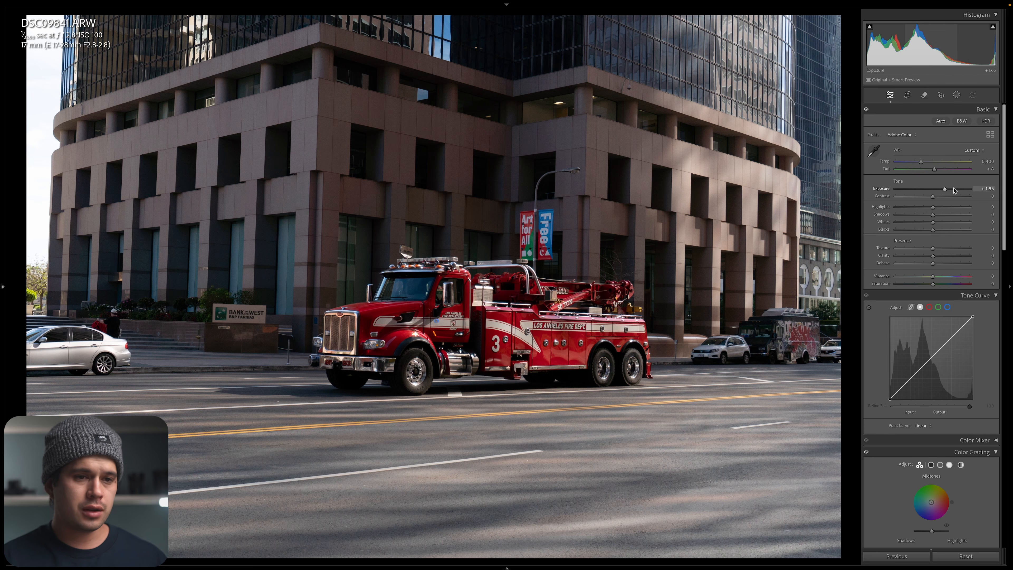
Reset the exposure to compare against the original photo, and undo the reset.
double_click(884, 191)
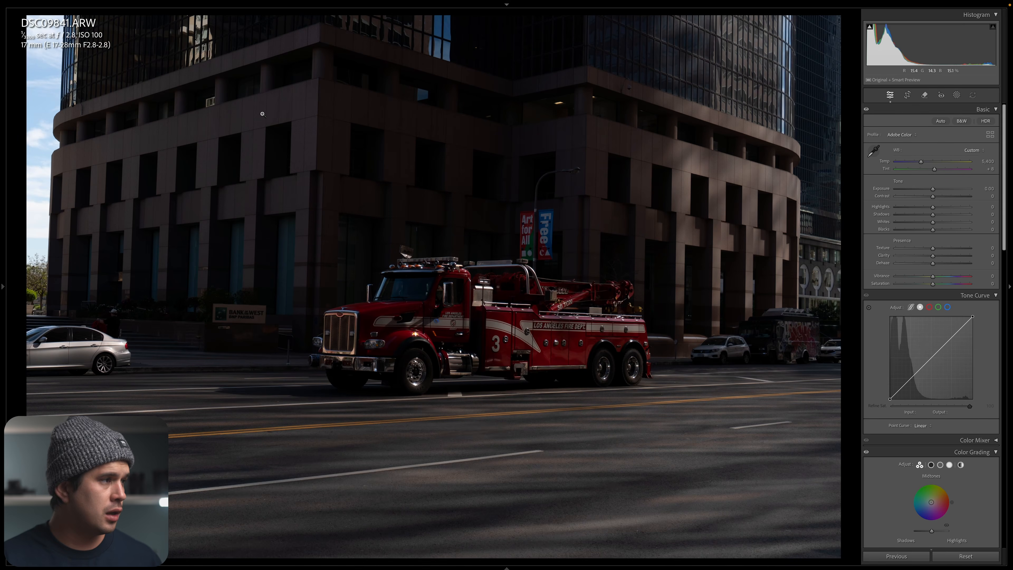
key(ctrl+z)
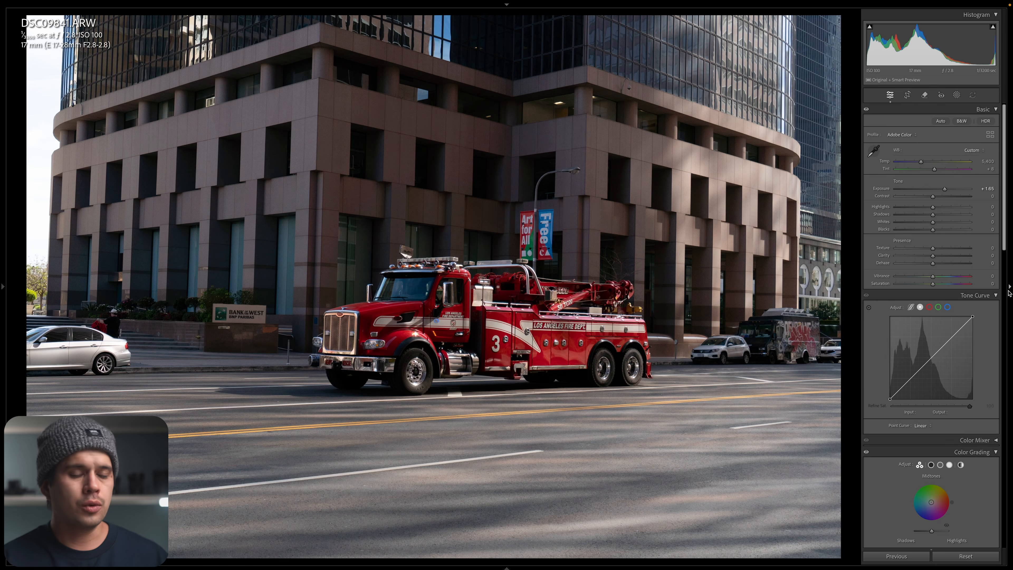
Try bending the point curve's midtones up and down and adding extra points, and reset the curve to linear.
scroll(1003, 229, down, 3)
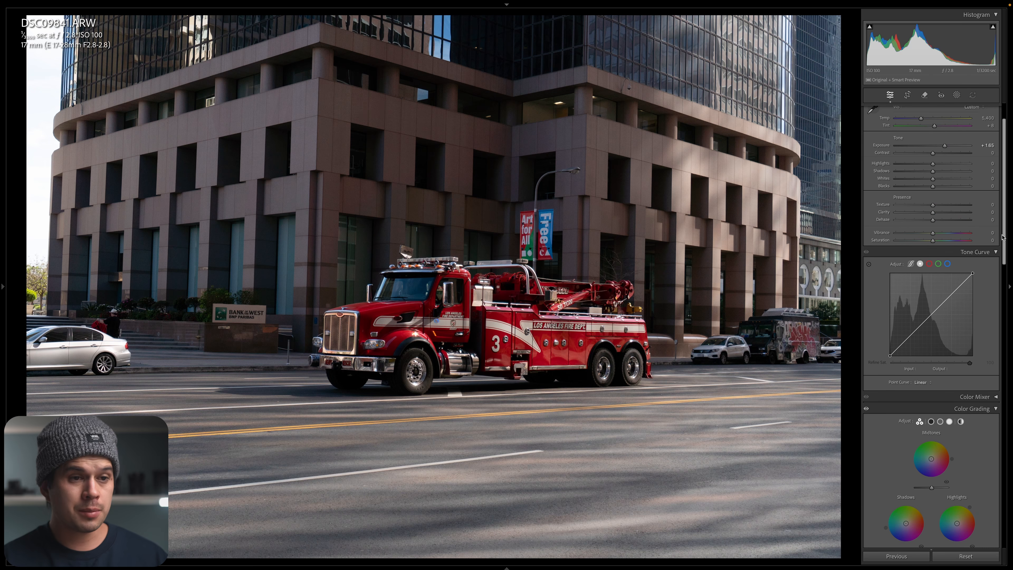
scroll(1004, 194, down, 3)
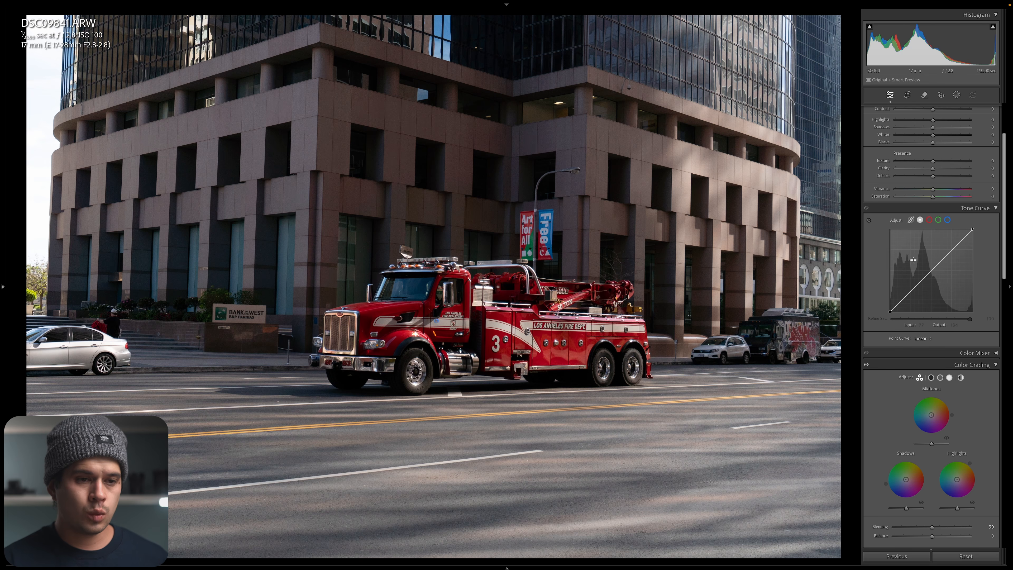
drag(928, 270, 922, 267)
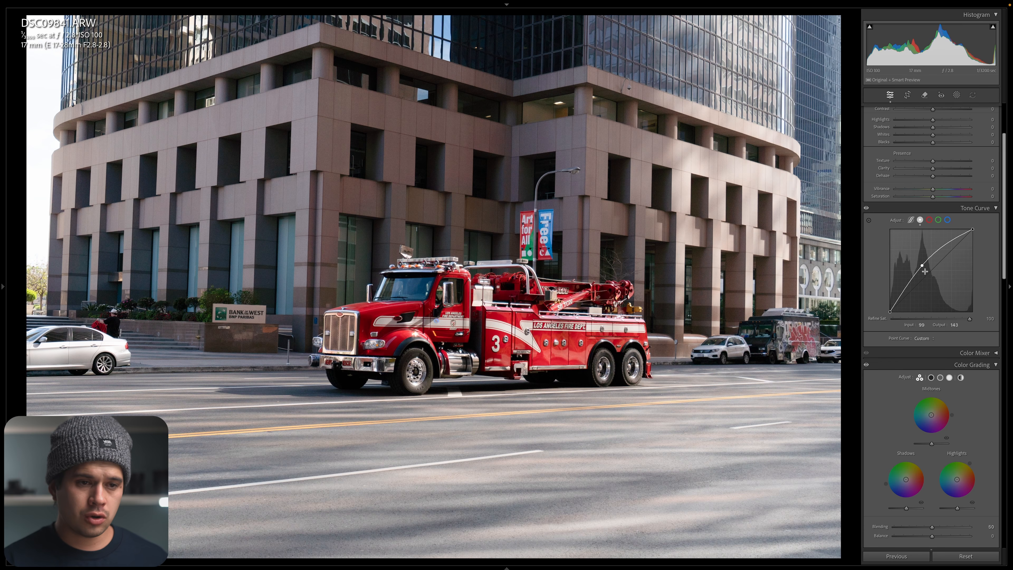
drag(923, 266, 935, 275)
click(941, 268)
click(946, 262)
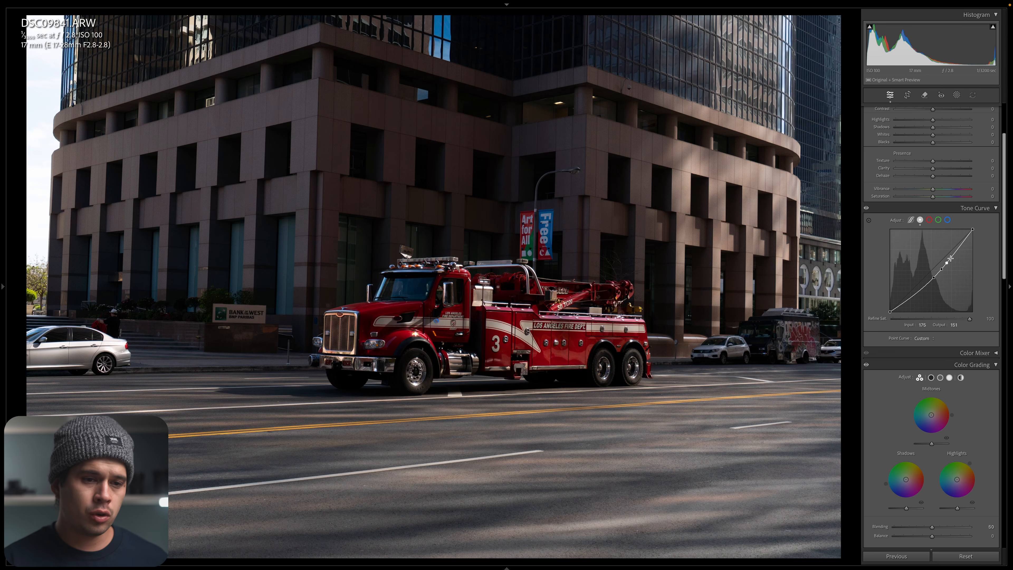
click(951, 256)
click(956, 250)
click(959, 244)
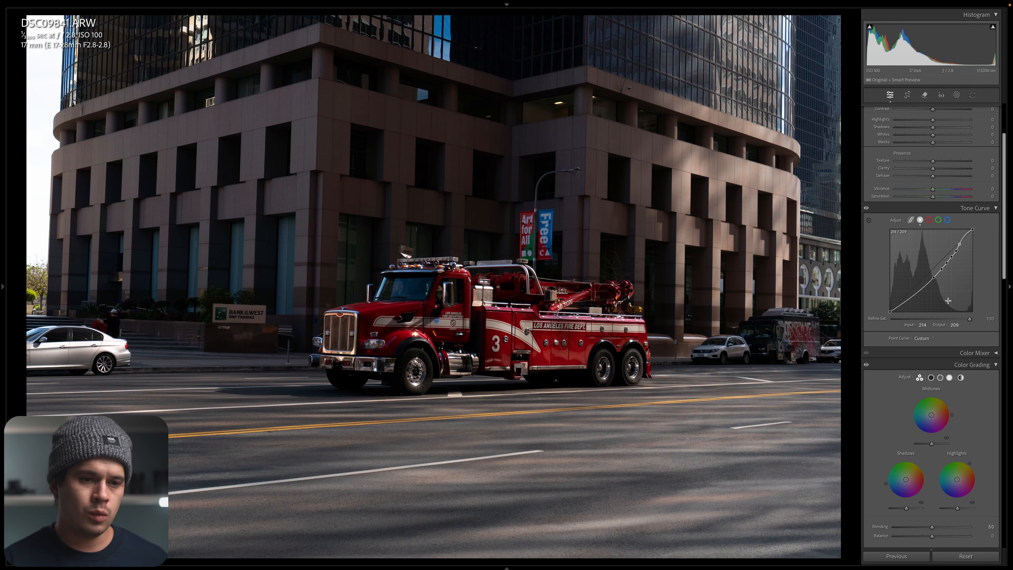
right_click(950, 290)
click(956, 296)
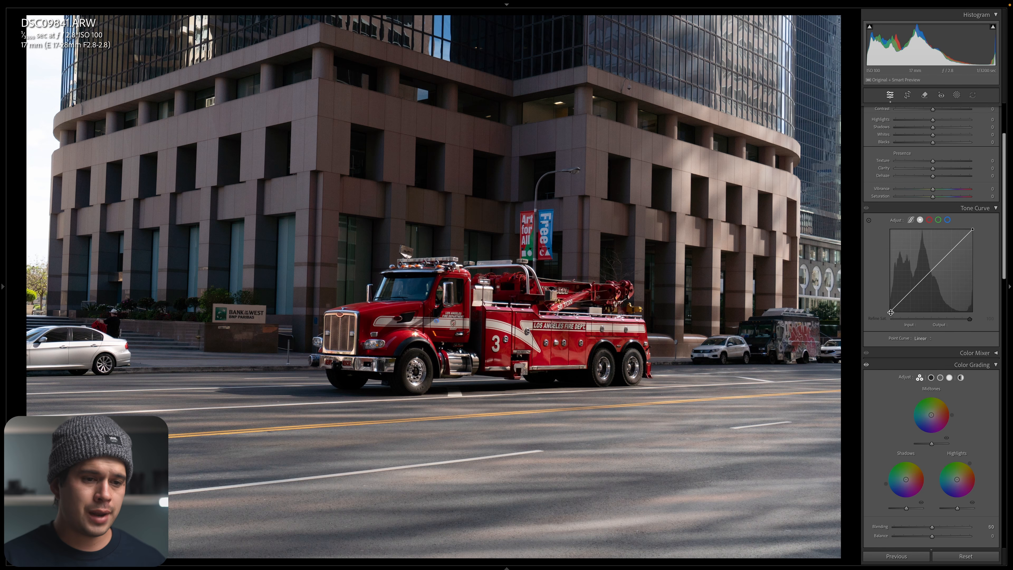
Raise the point curve's black point to output 9 and check the faded shadows in a zoomed before-and-after comparison.
mouse_move(891, 314)
mouse_down()
mouse_move(885, 302)
mouse_move(888, 310)
mouse_up()
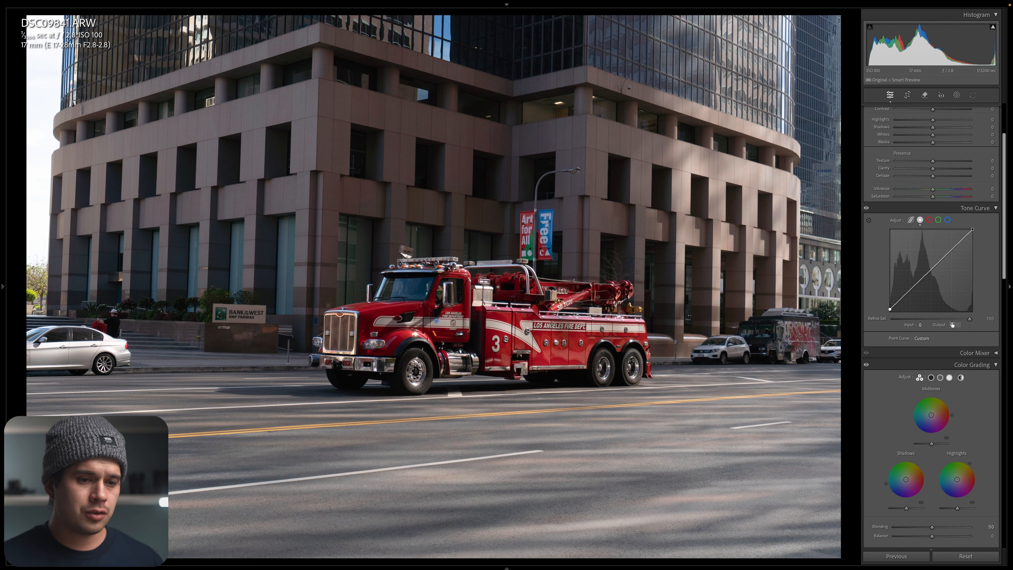
drag(952, 324, 955, 325)
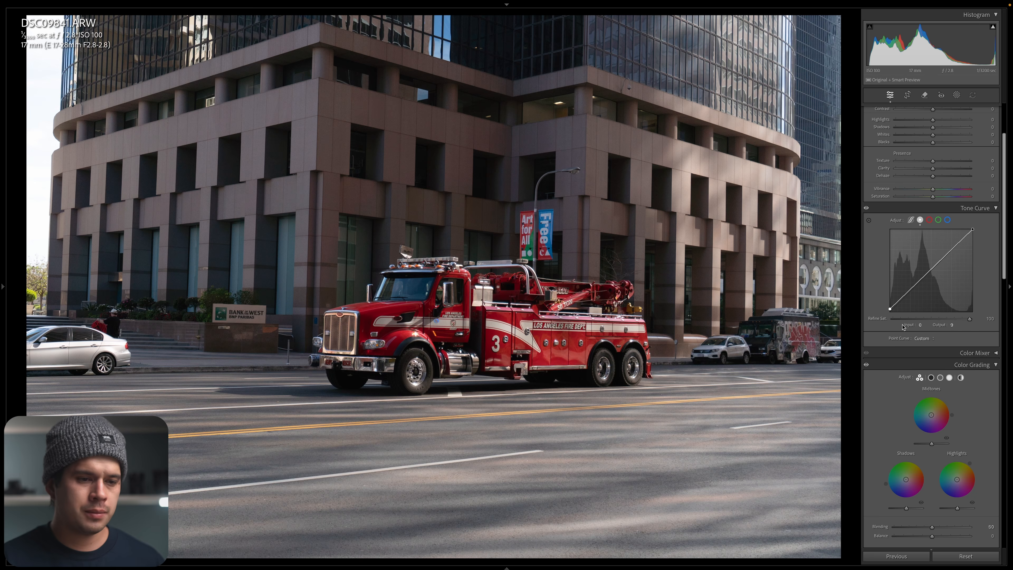
key(y)
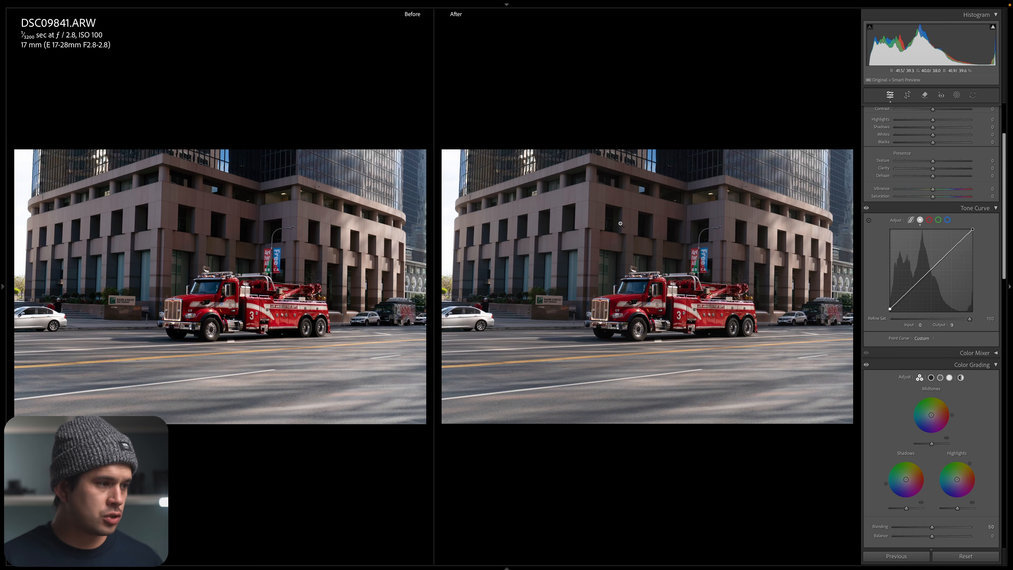
click(702, 238)
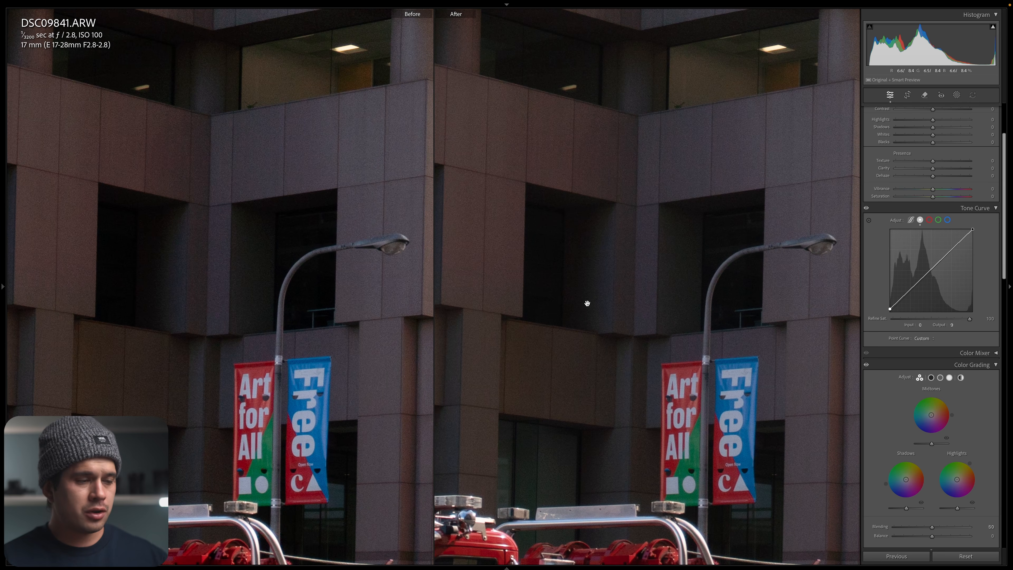
click(575, 270)
key(y)
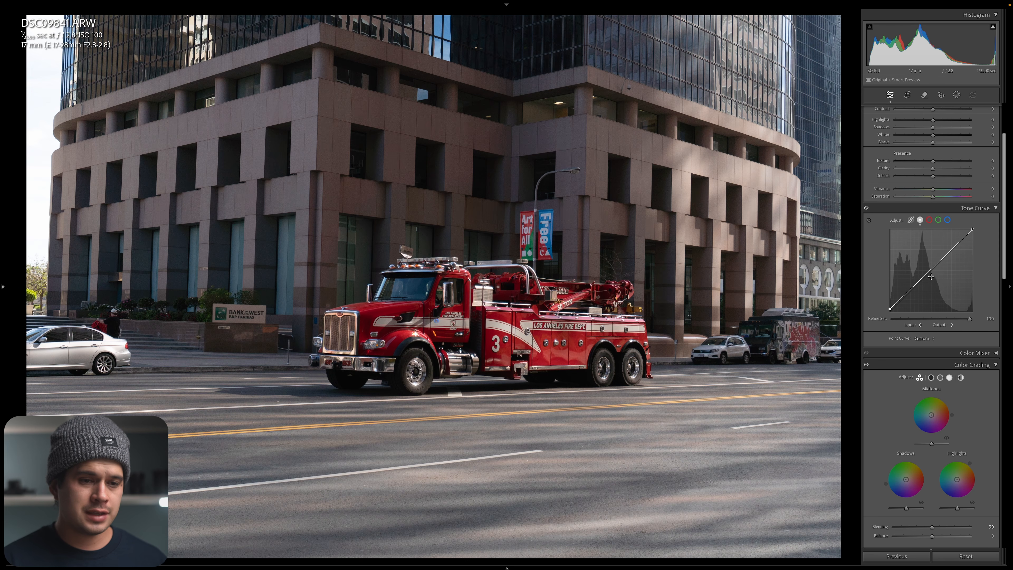
Add a shadow point lowered to input 53, output 43 and a highlight point at 216/216 on the point curve, and compare the result.
click(910, 290)
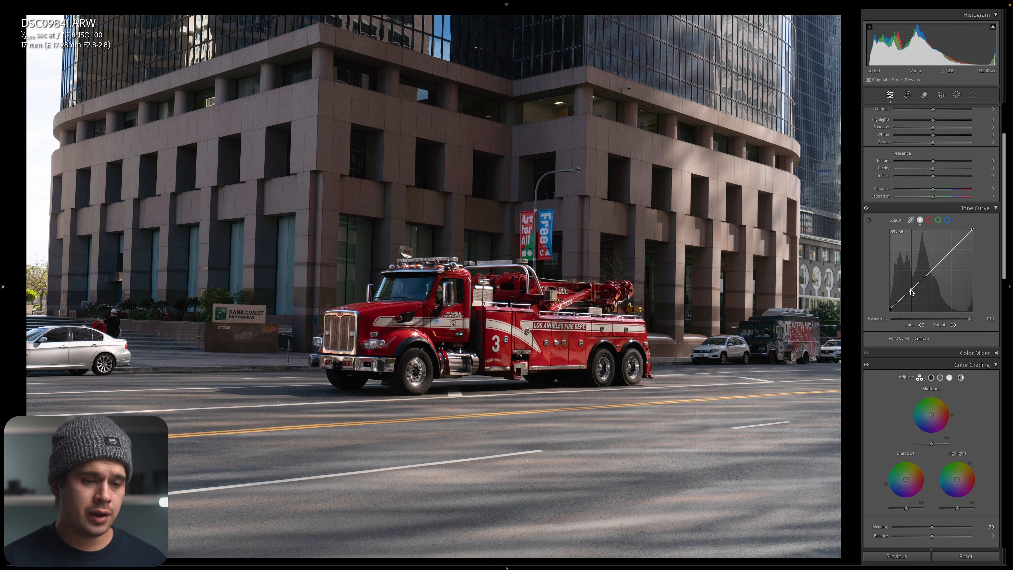
drag(911, 289, 910, 301)
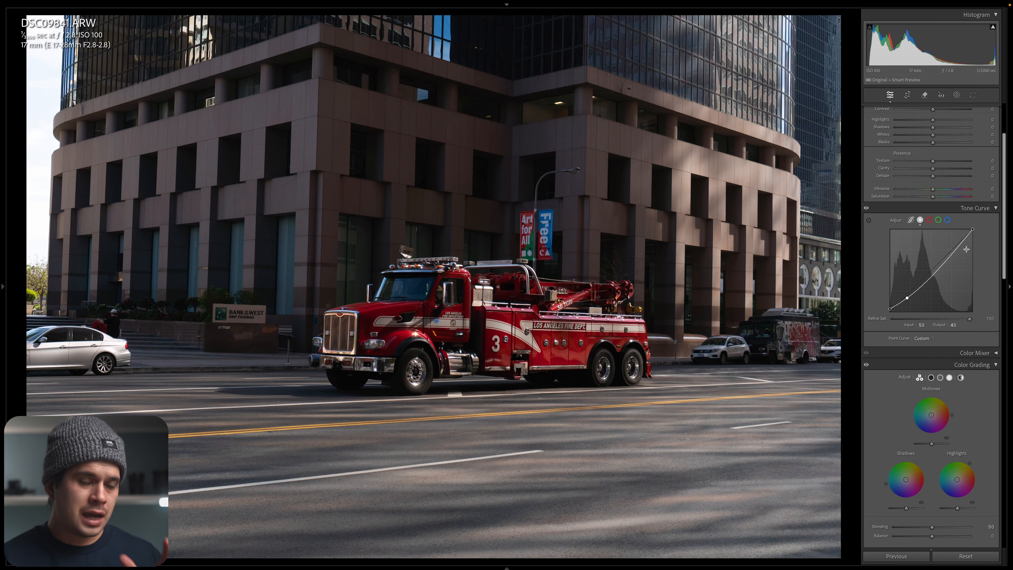
click(952, 254)
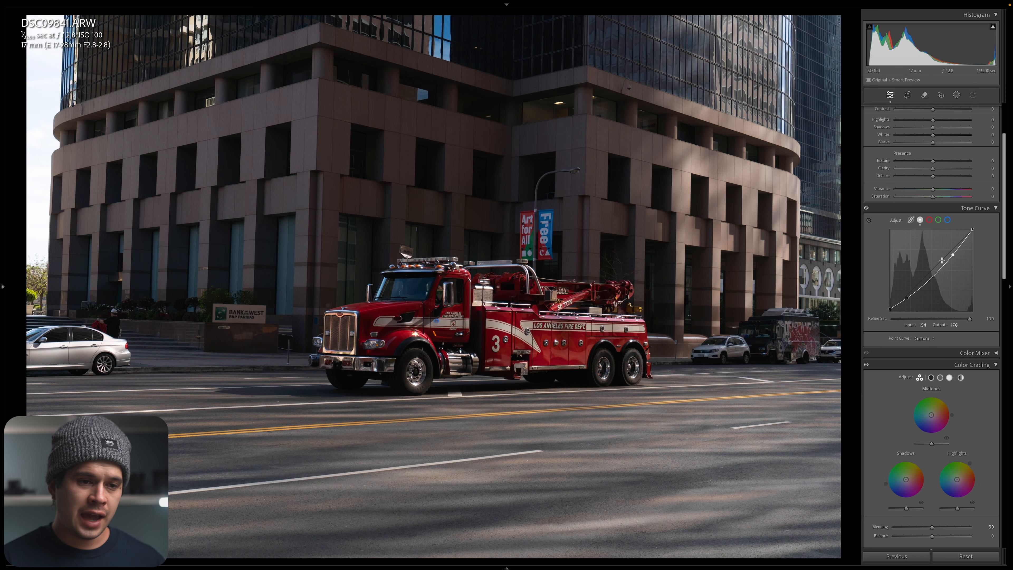
drag(953, 255, 961, 244)
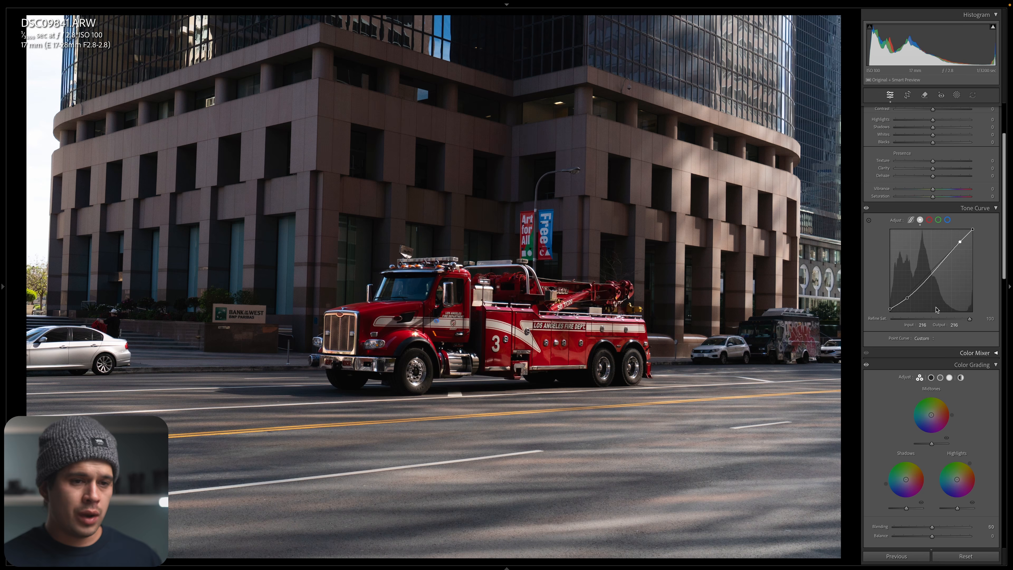
key(y)
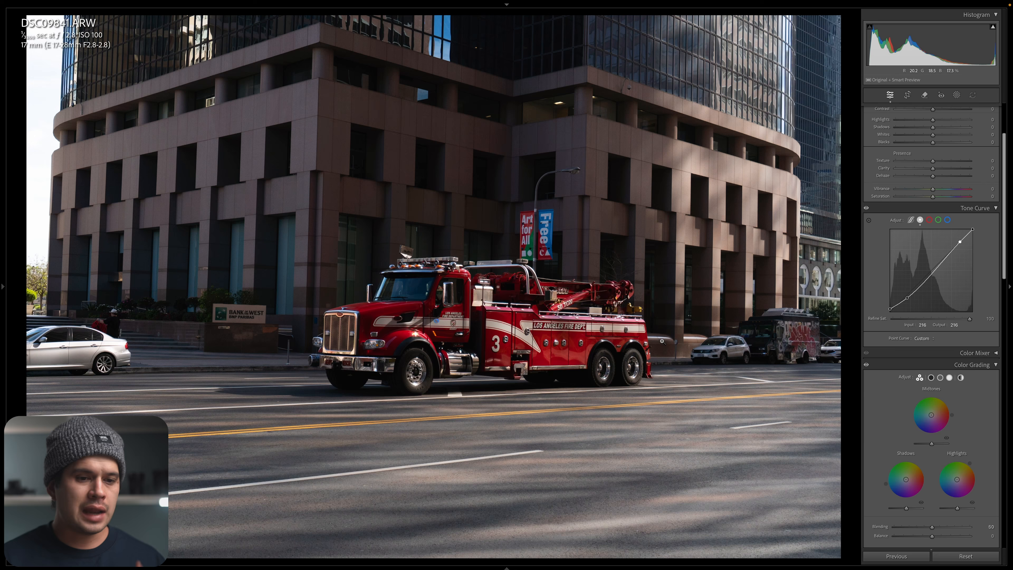
Switch the tone curve to its blue channel.
scroll(931, 415, down, 3)
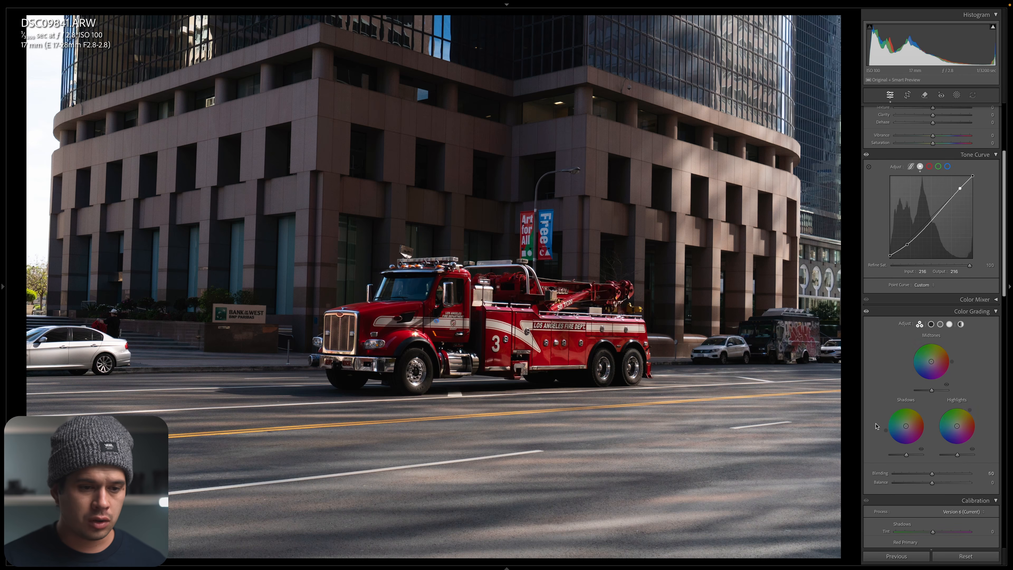
mouse_move(906, 426)
mouse_down()
mouse_move(894, 430)
mouse_move(907, 426)
mouse_up()
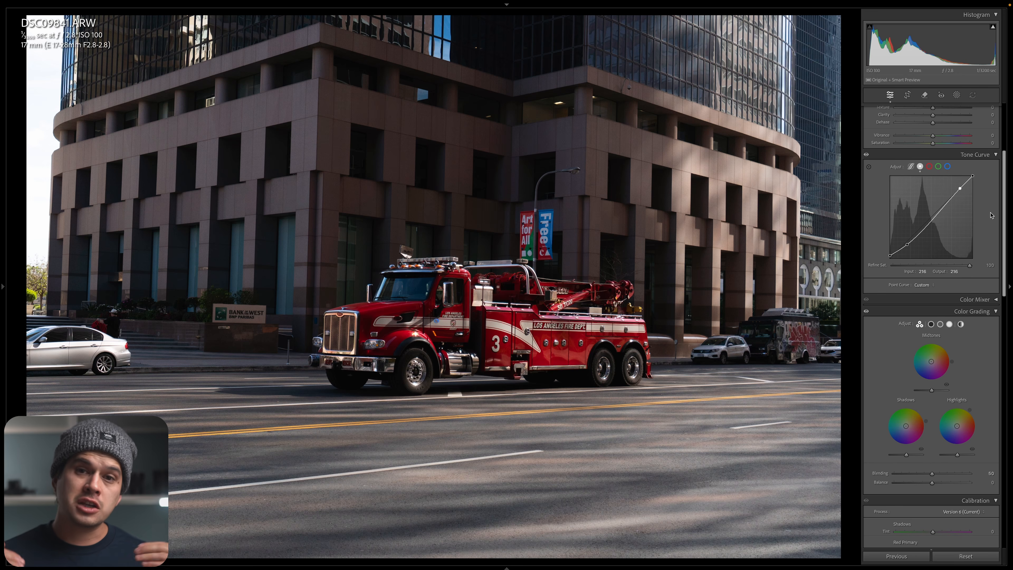
click(949, 168)
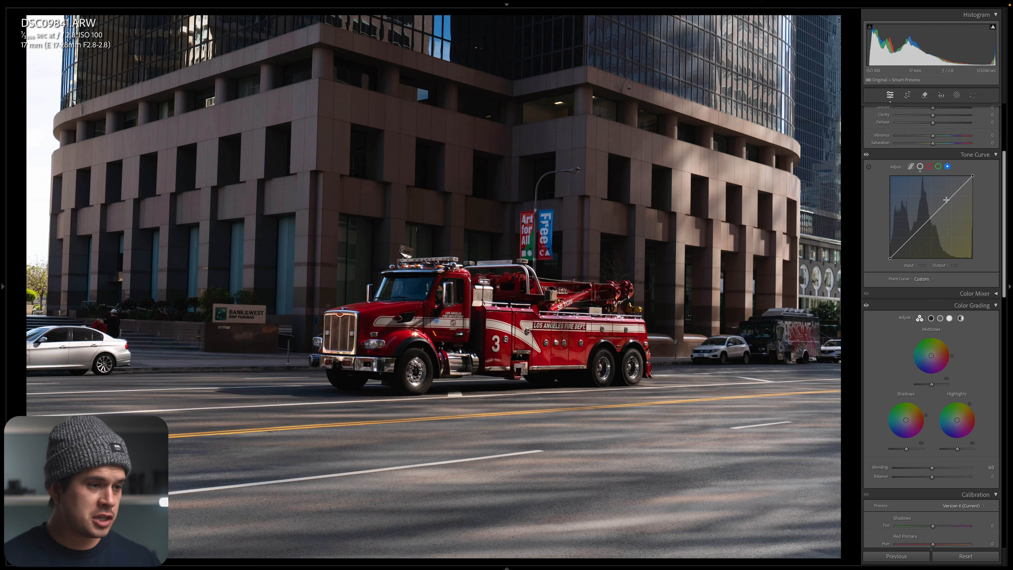
Try pulling the blue curve toward blue and yellow on a black-and-white version, reset the channel and return to color.
key(v)
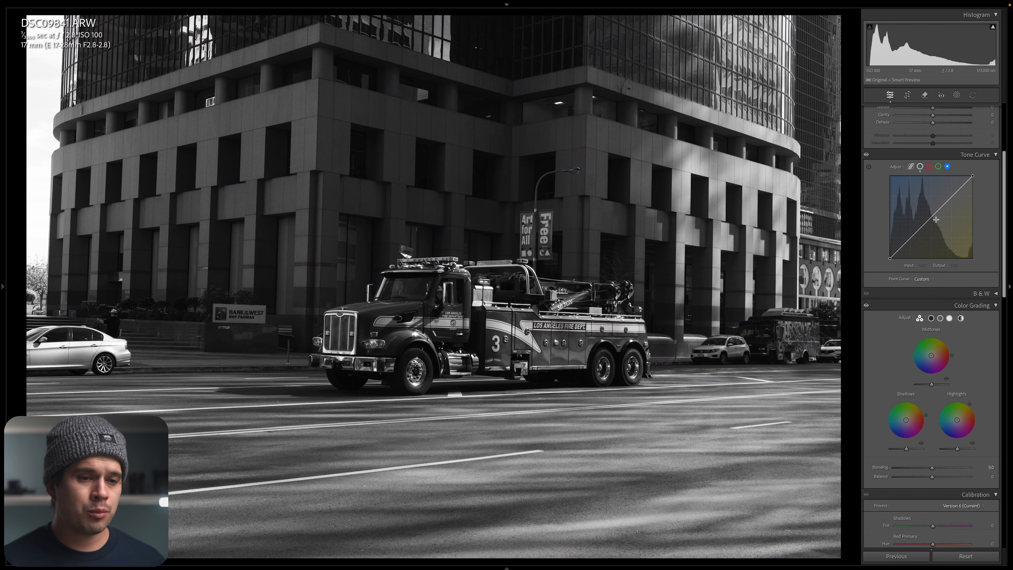
drag(925, 222, 925, 216)
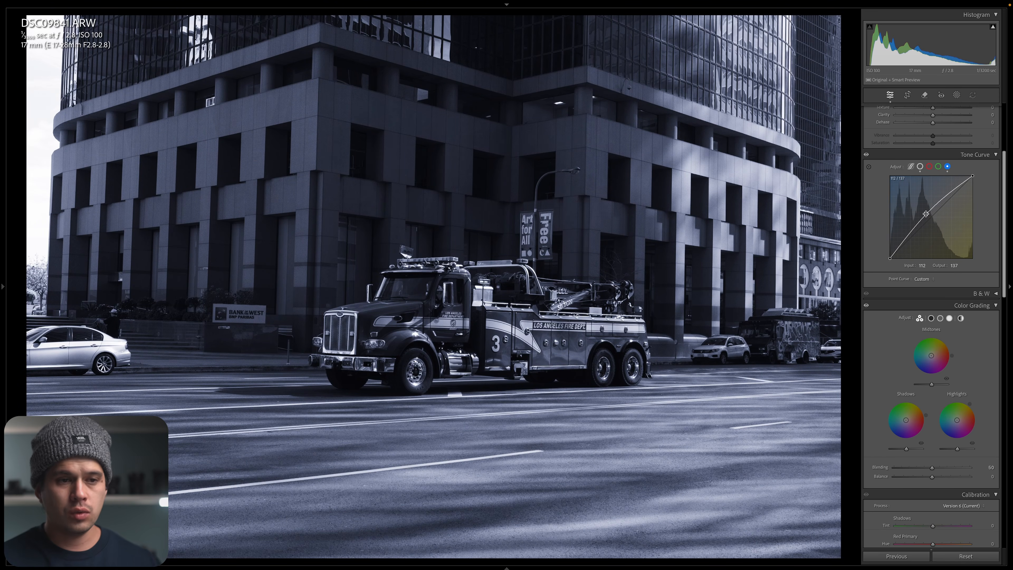
drag(926, 214, 935, 222)
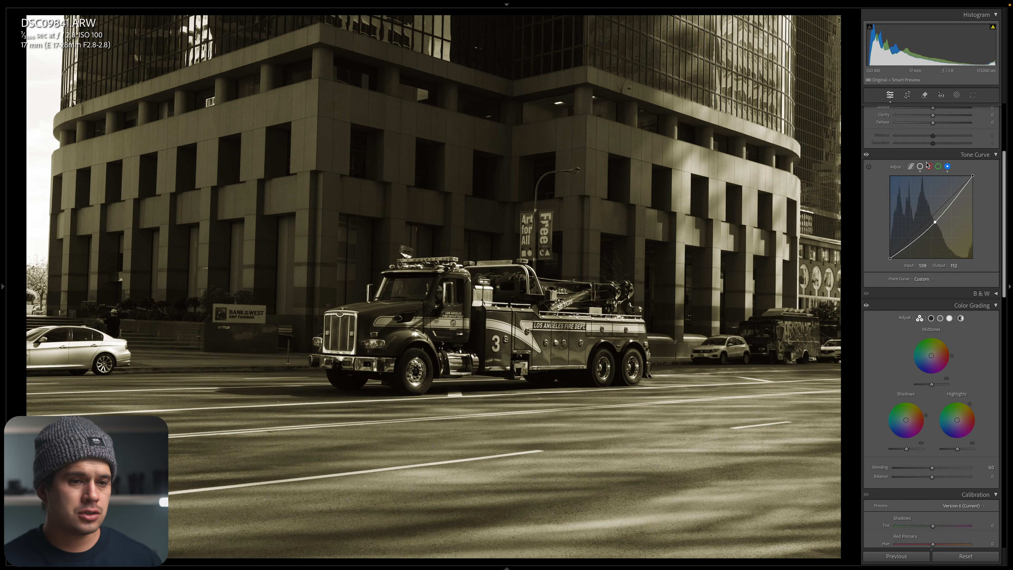
drag(934, 222, 925, 214)
right_click(919, 195)
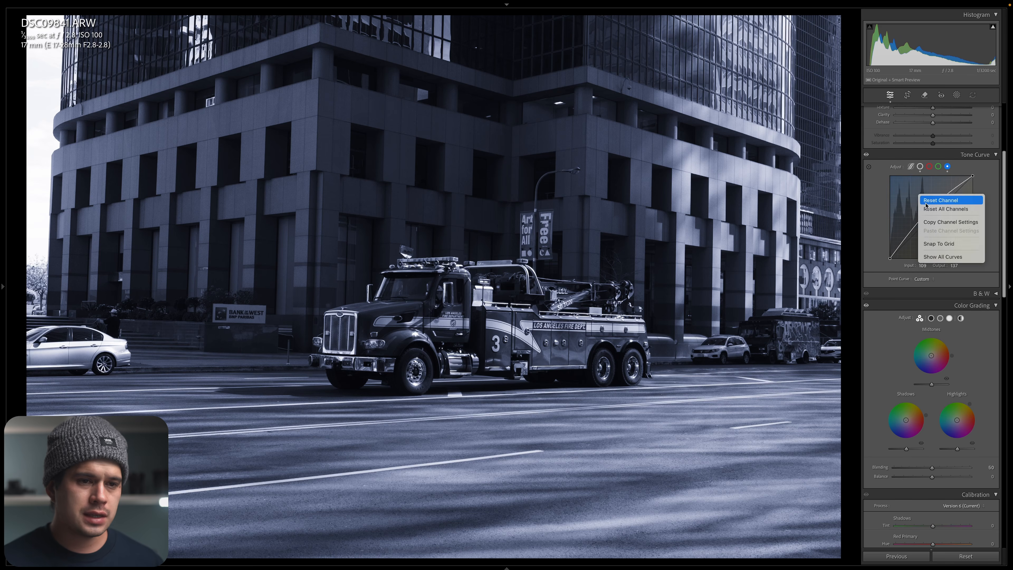
click(940, 200)
key(v)
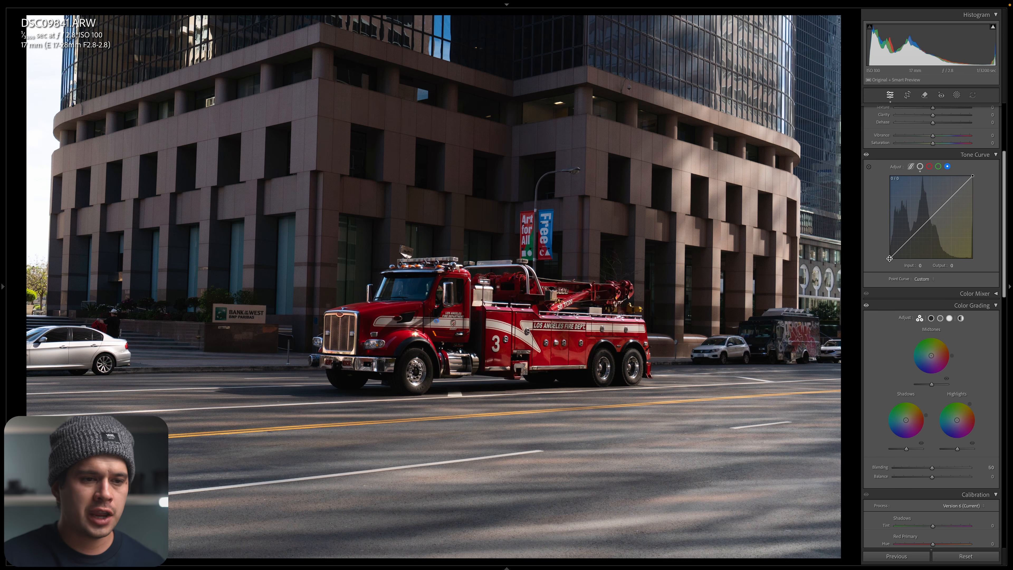
Shift the blue curve's black point to input 26 for yellow shadows, and bring the midtones back with a point at 117/117.
mouse_move(890, 261)
mouse_down()
mouse_move(932, 266)
mouse_move(900, 270)
mouse_move(896, 259)
mouse_up()
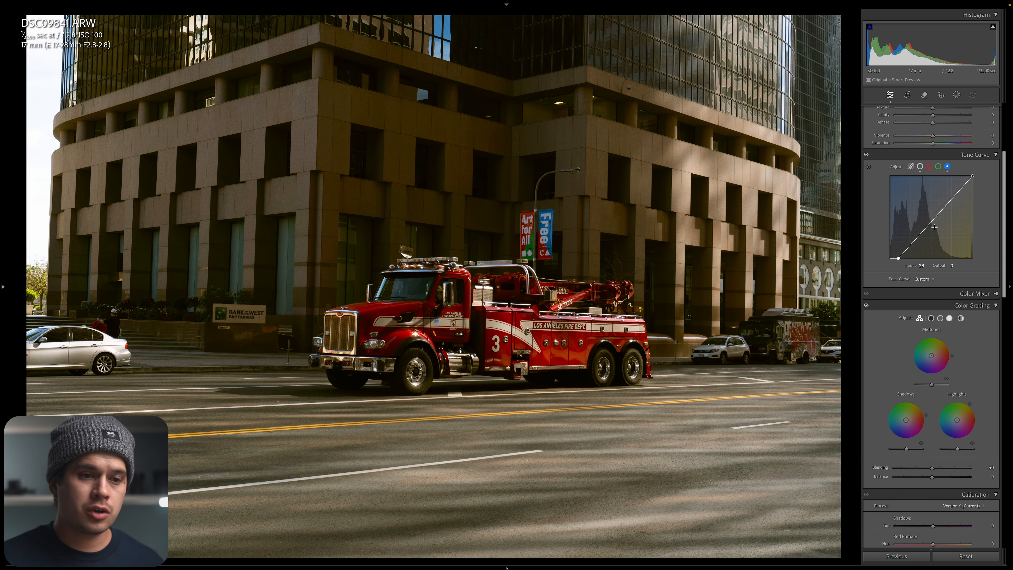
click(925, 228)
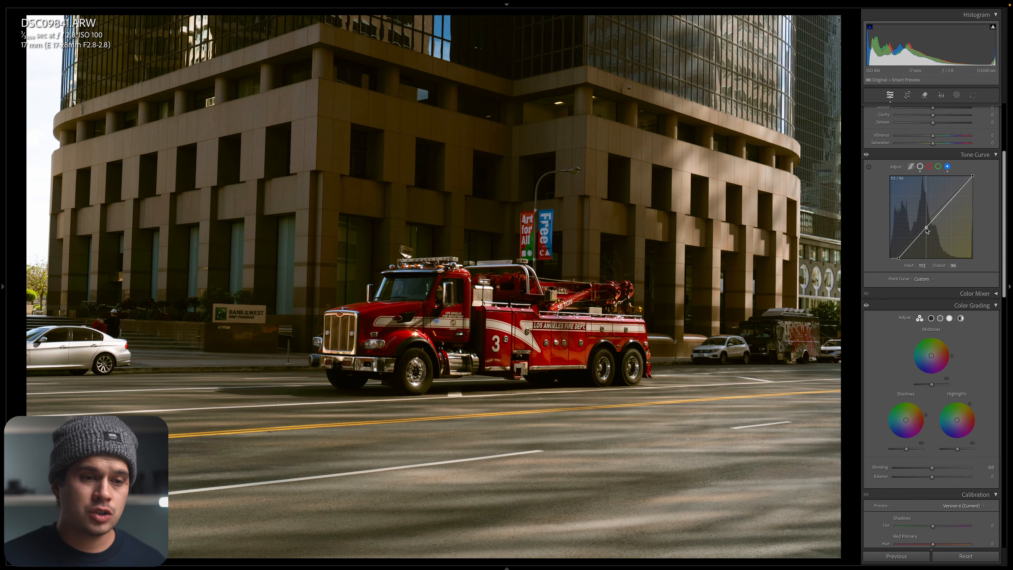
drag(926, 228, 928, 220)
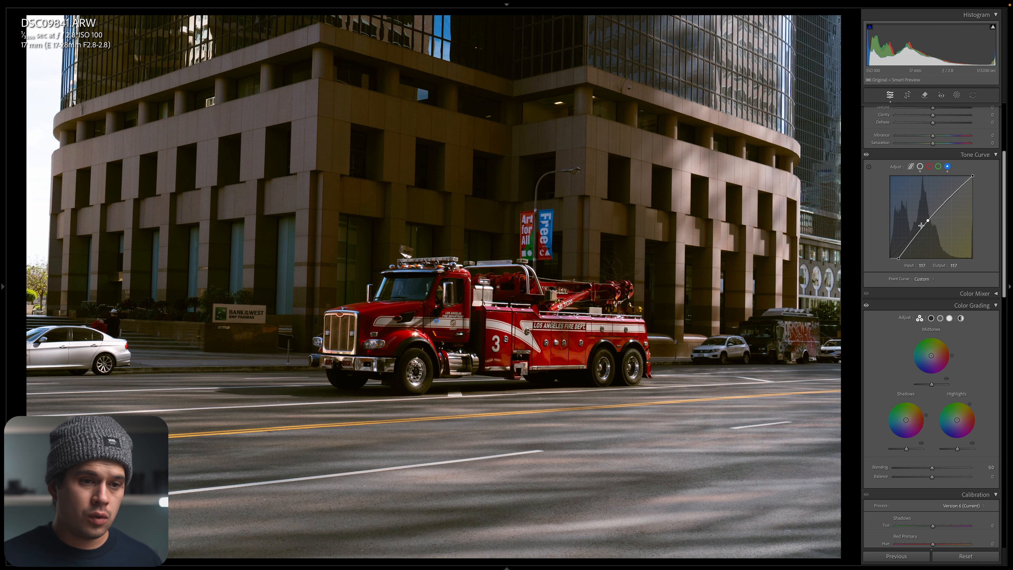
click(929, 220)
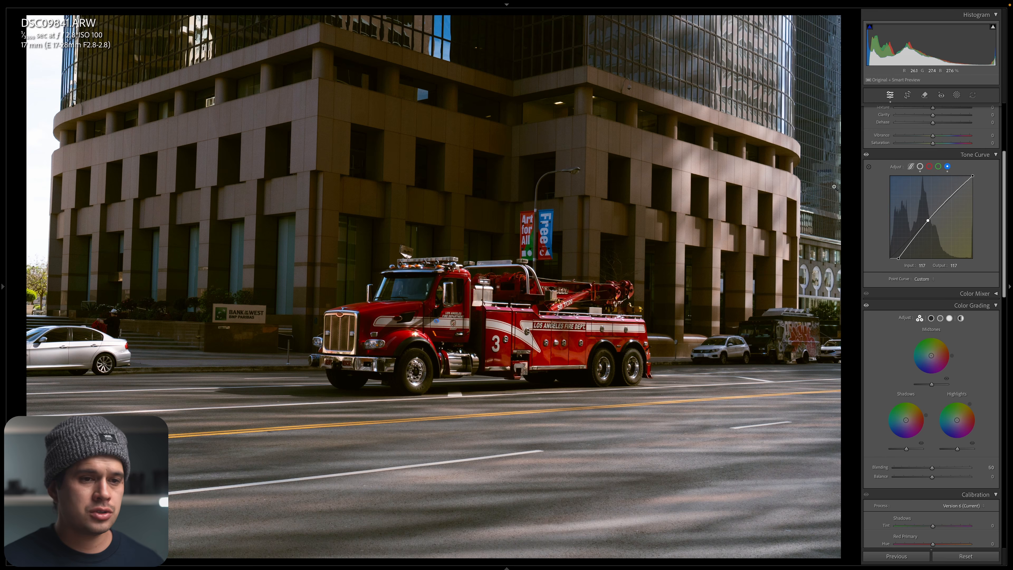
Anchor the blue curve's upper midtones with a point at 148/148, and compare the photo without and with the tone curve.
click(937, 208)
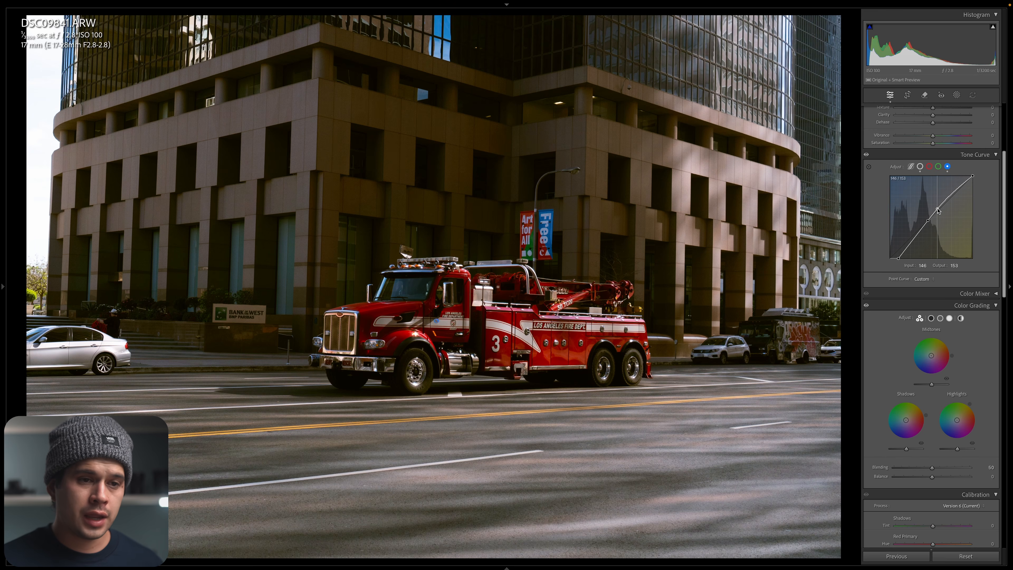
drag(937, 211, 938, 211)
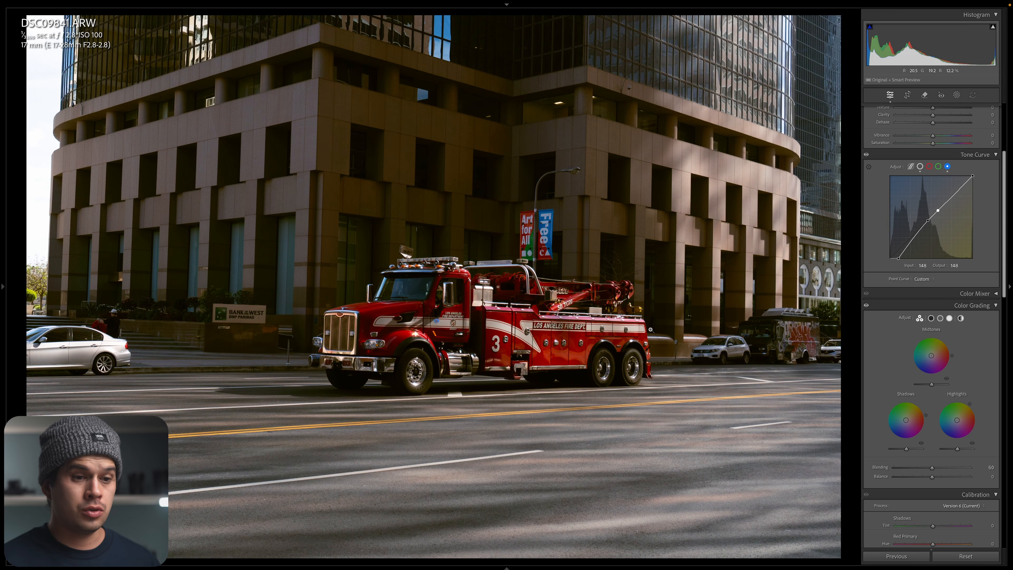
click(867, 155)
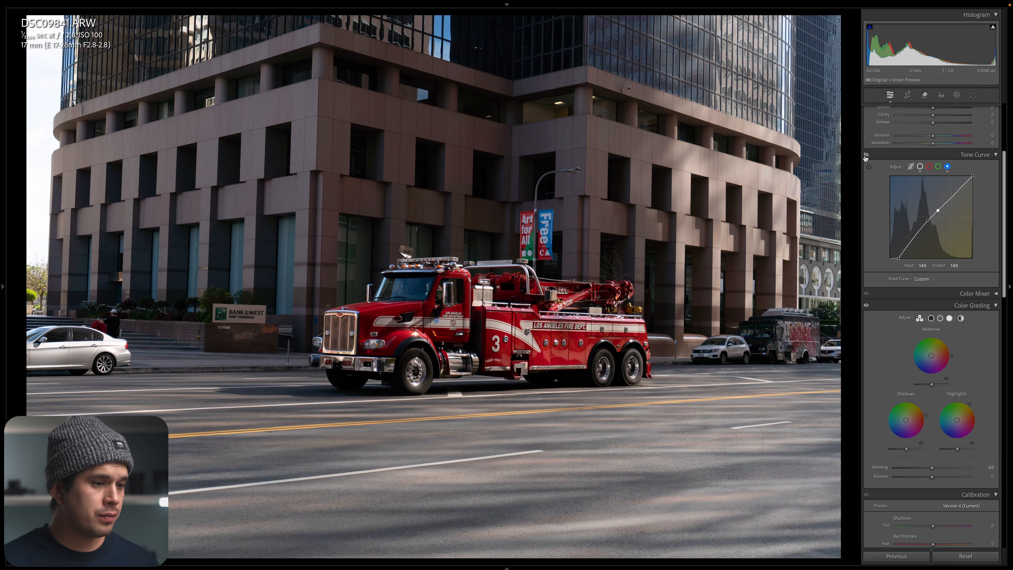
click(866, 155)
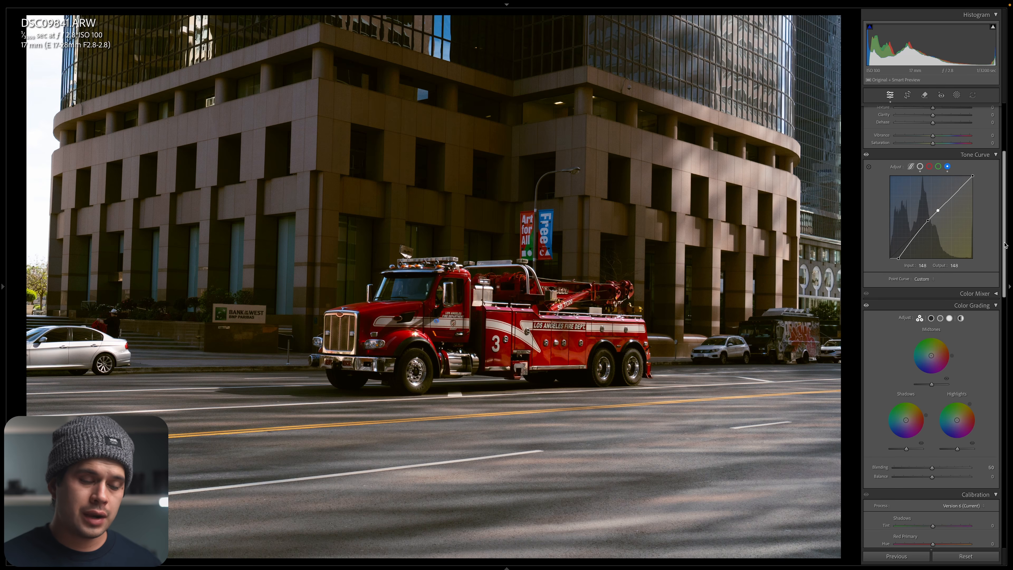
scroll(1004, 245, down, 10)
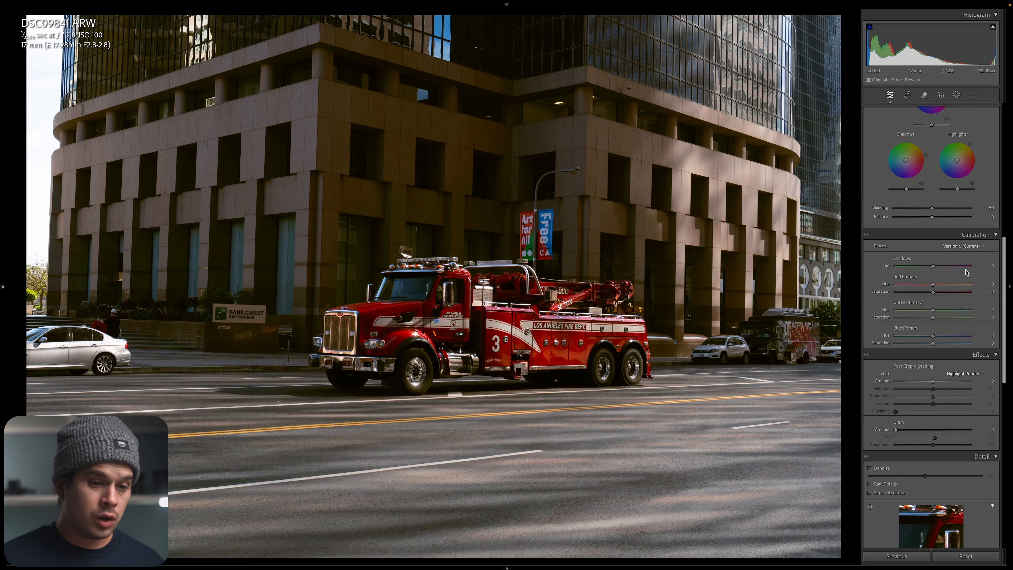
Expand the color mixer, and set the red primary hue in Calibration to +15 with the fire truck enlarged.
drag(1005, 307, 1005, 184)
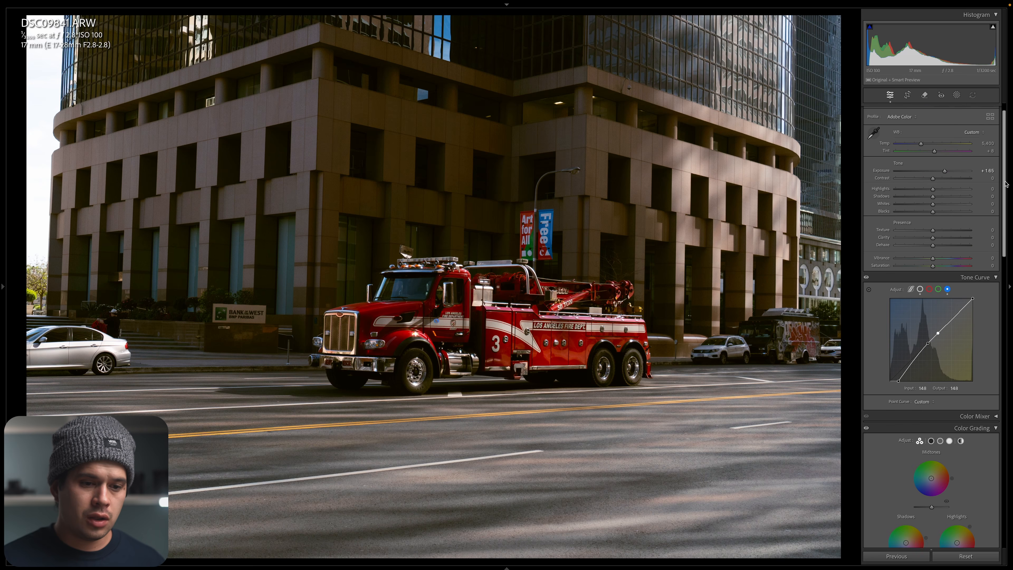
click(977, 415)
scroll(953, 355, down, 6)
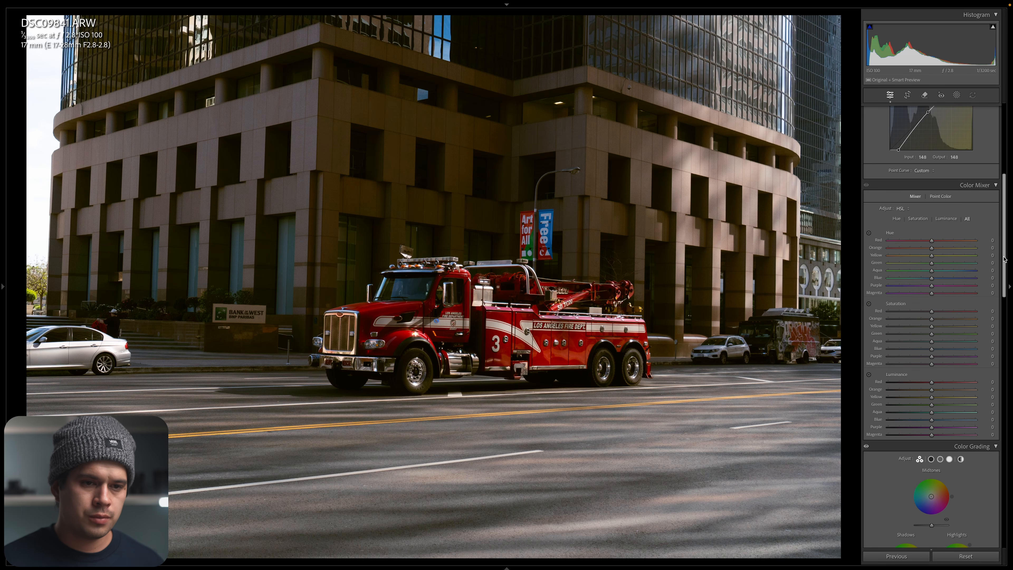
drag(1008, 277, 1007, 377)
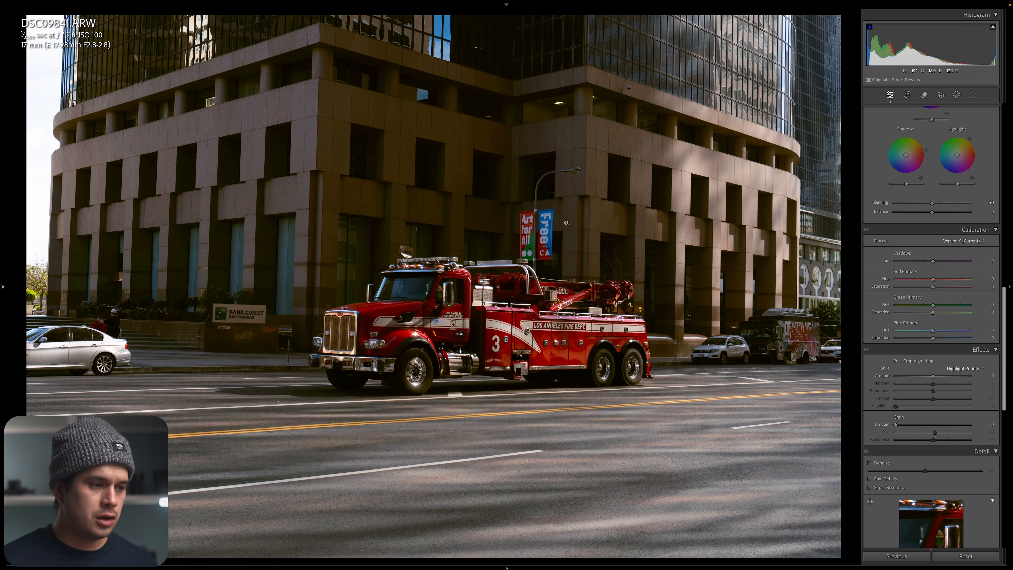
key(z)
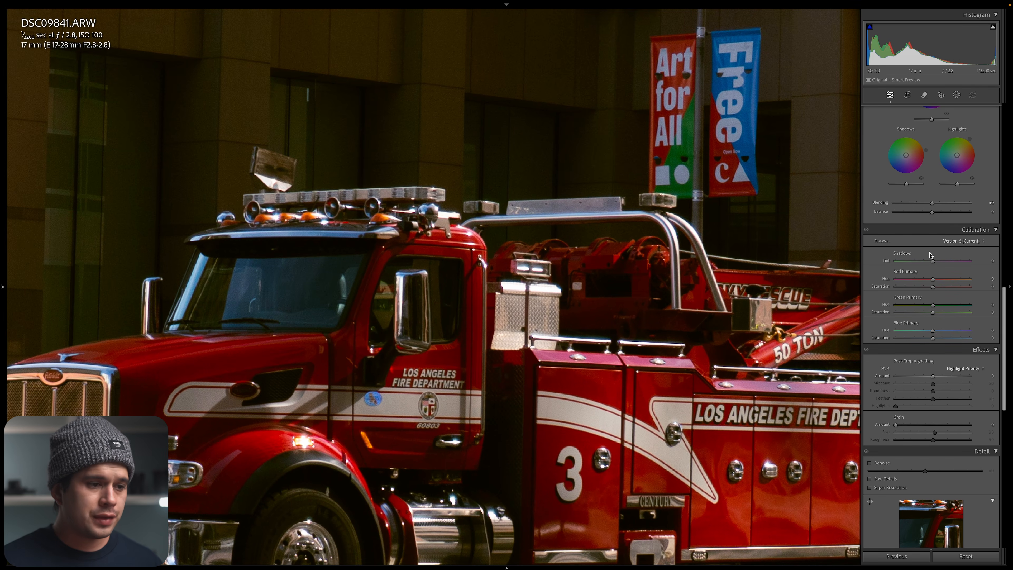
drag(988, 279, 940, 292)
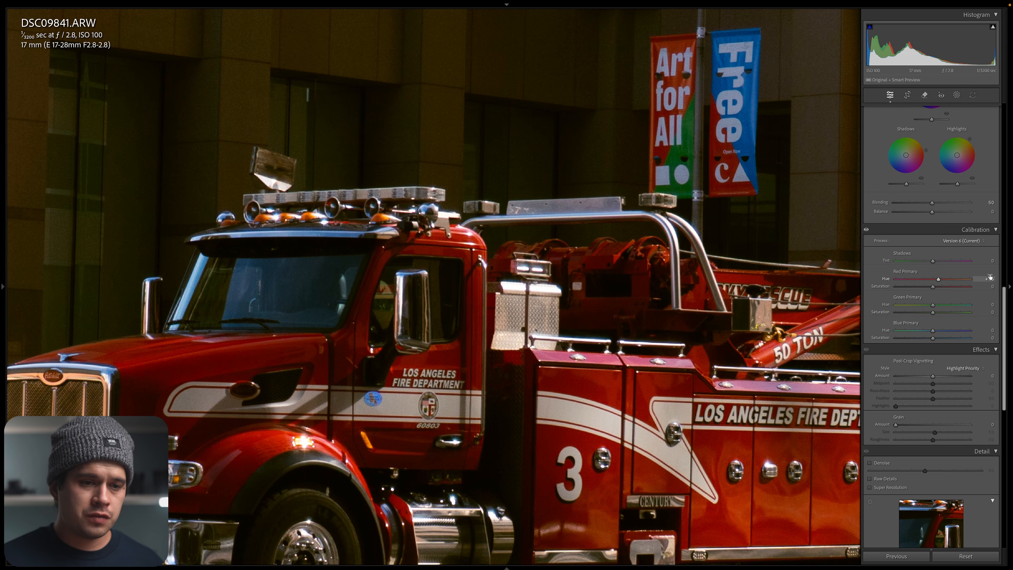
Set the blue primary hue in Calibration to -30, and check the effect on the whole photo.
drag(742, 134, 647, 243)
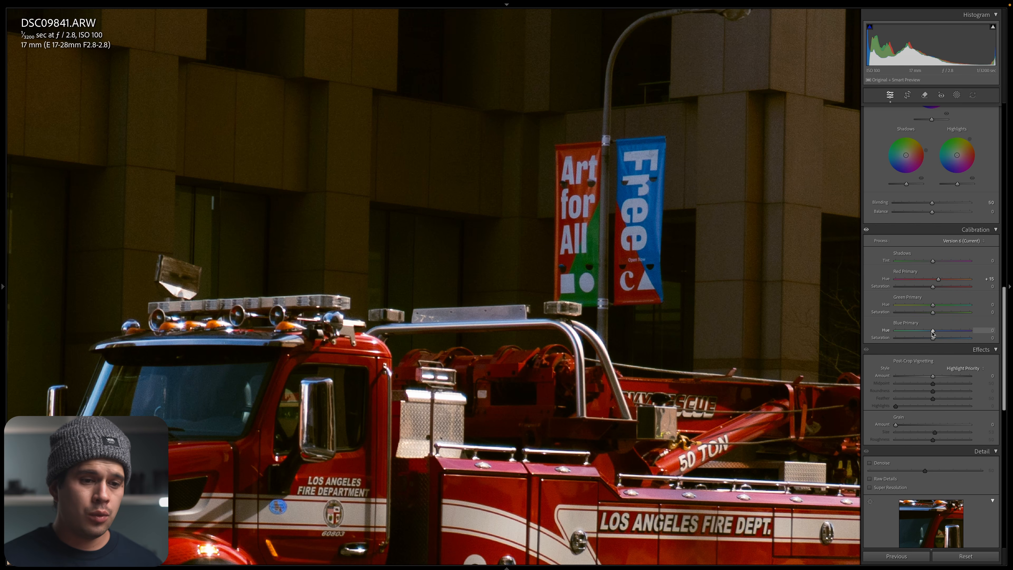
mouse_move(933, 333)
mouse_down()
mouse_move(965, 334)
mouse_move(869, 335)
mouse_move(965, 335)
mouse_move(838, 337)
mouse_move(953, 331)
mouse_move(907, 330)
mouse_move(931, 328)
mouse_up()
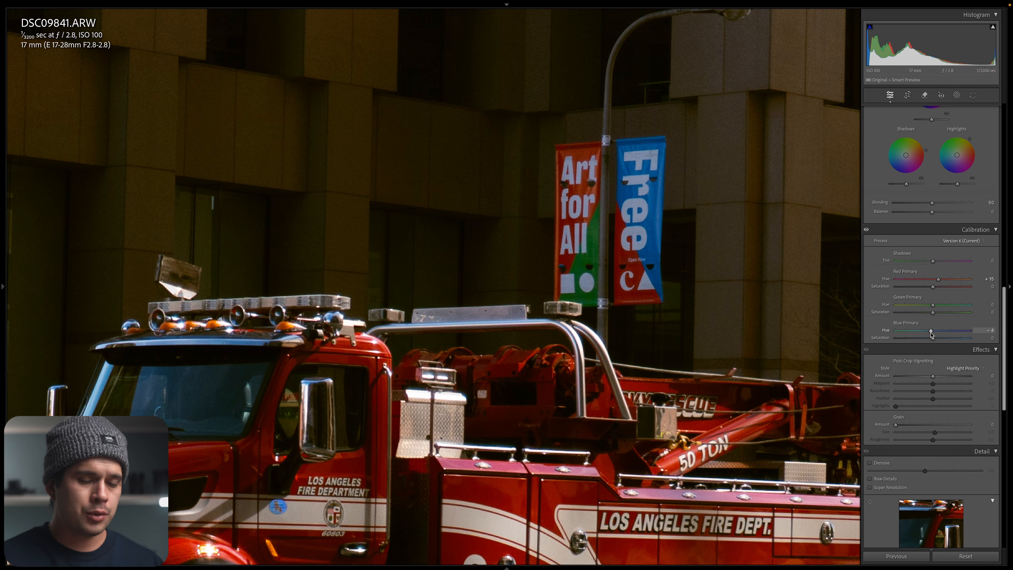
mouse_move(928, 335)
mouse_down()
mouse_move(902, 337)
mouse_move(928, 338)
mouse_up()
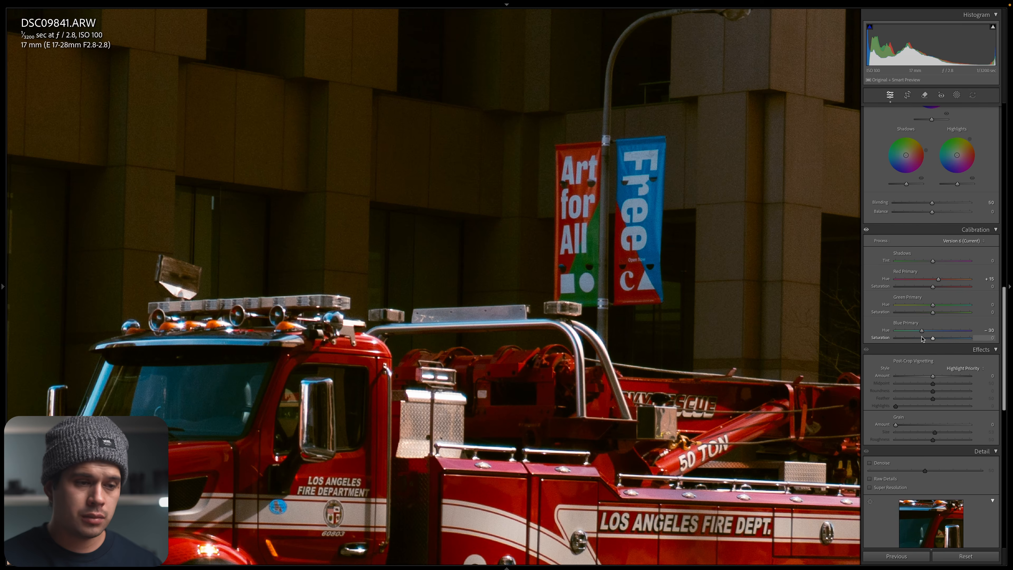
click(662, 240)
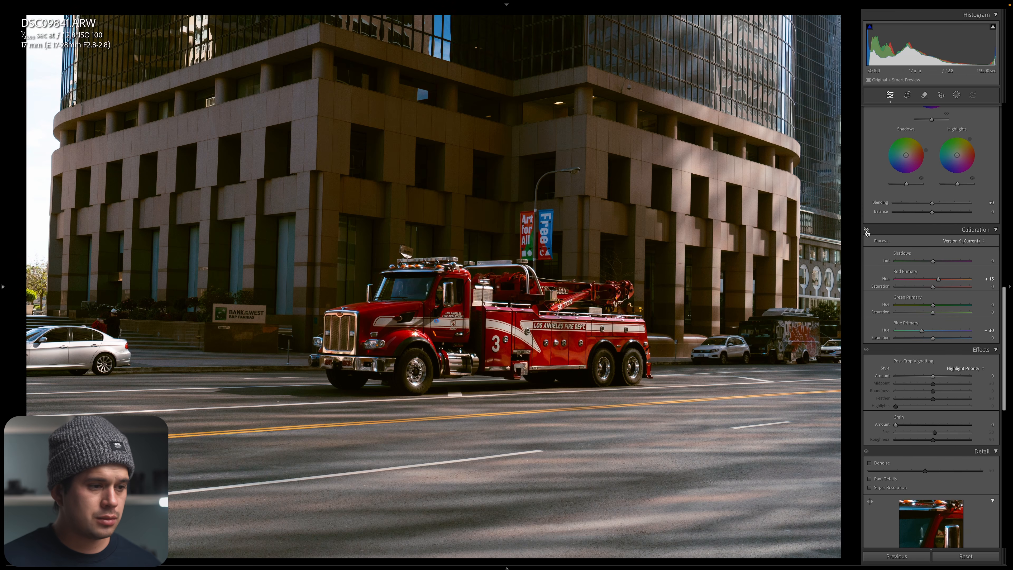
key(z)
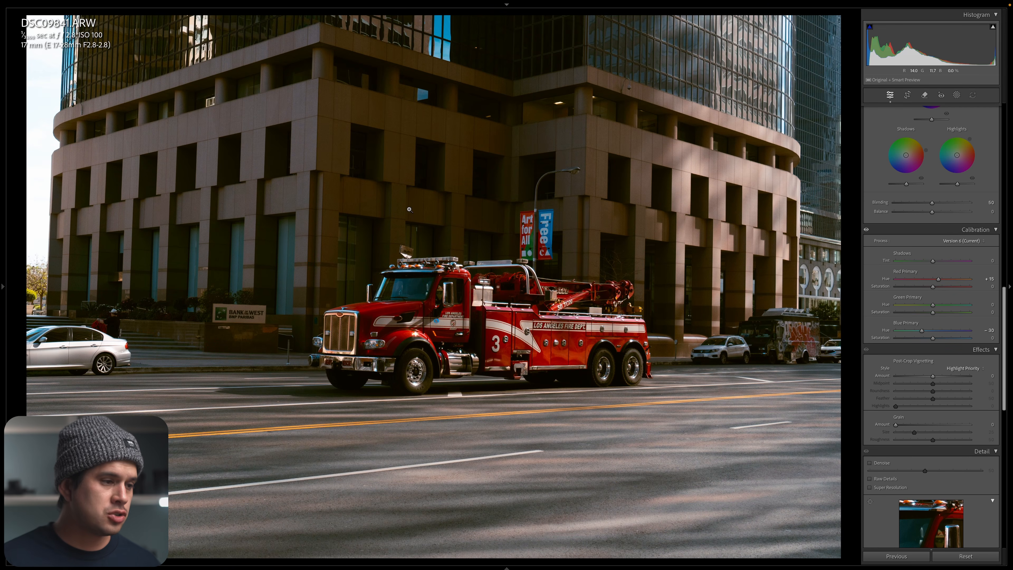
Add film grain with size 53, previewing an amount of 100 on the truck before settling on 33.
click(388, 233)
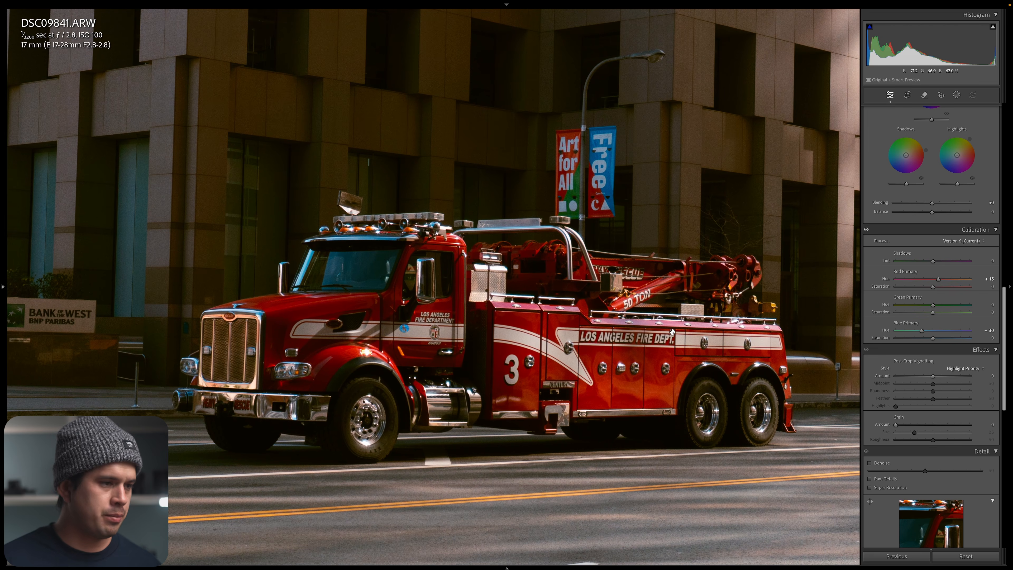
drag(895, 425, 977, 426)
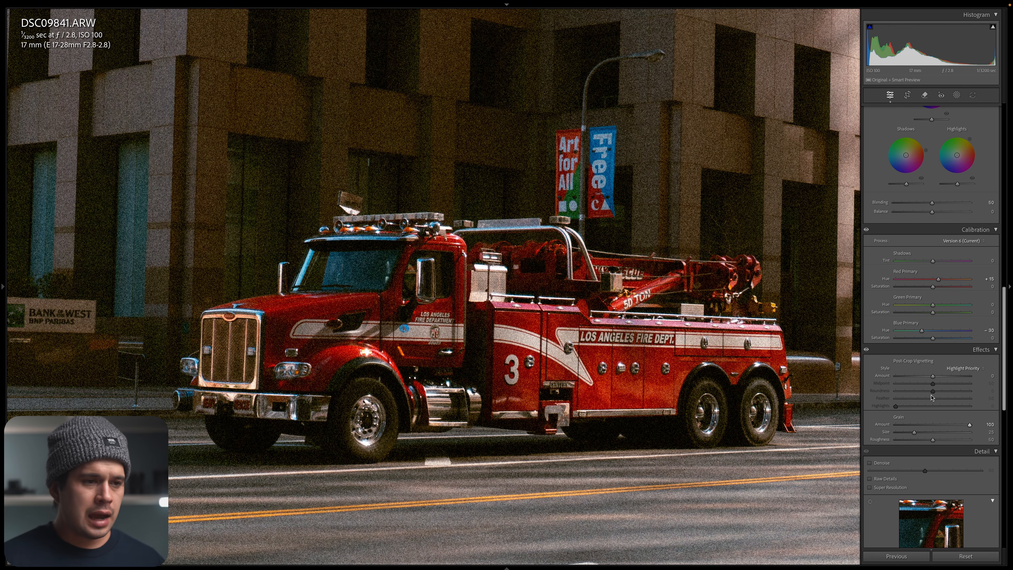
click(736, 370)
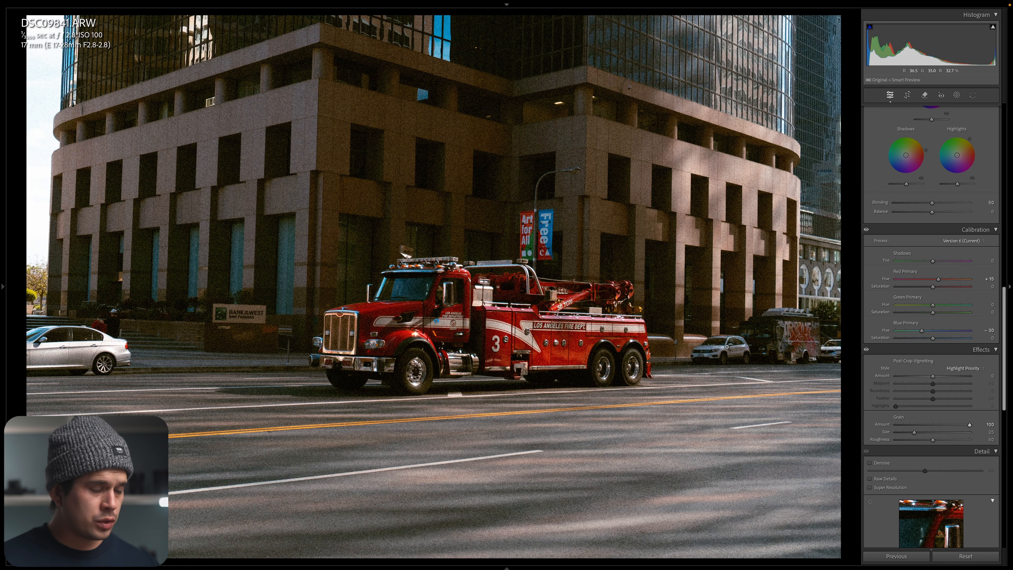
click(368, 232)
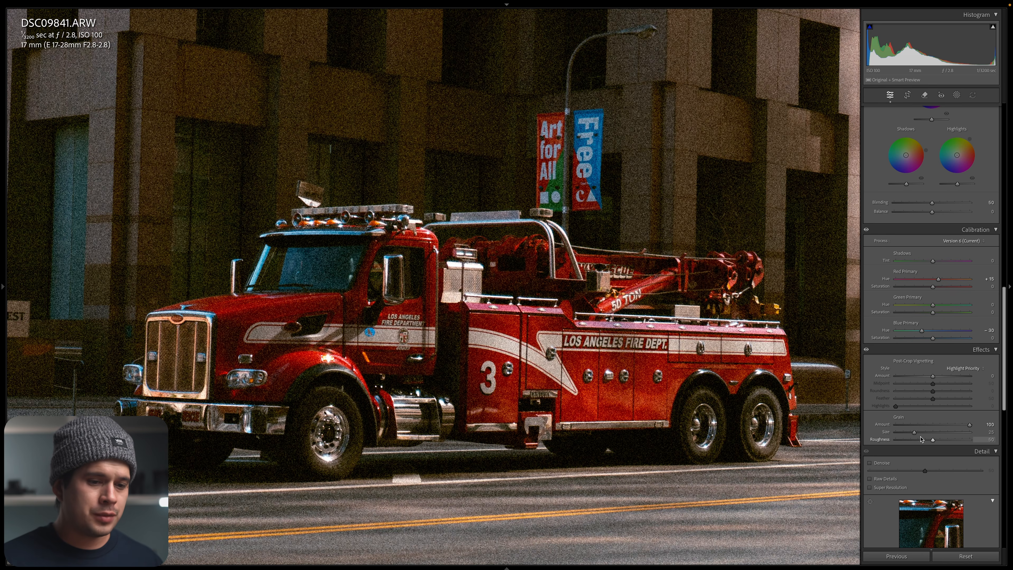
drag(913, 432, 935, 434)
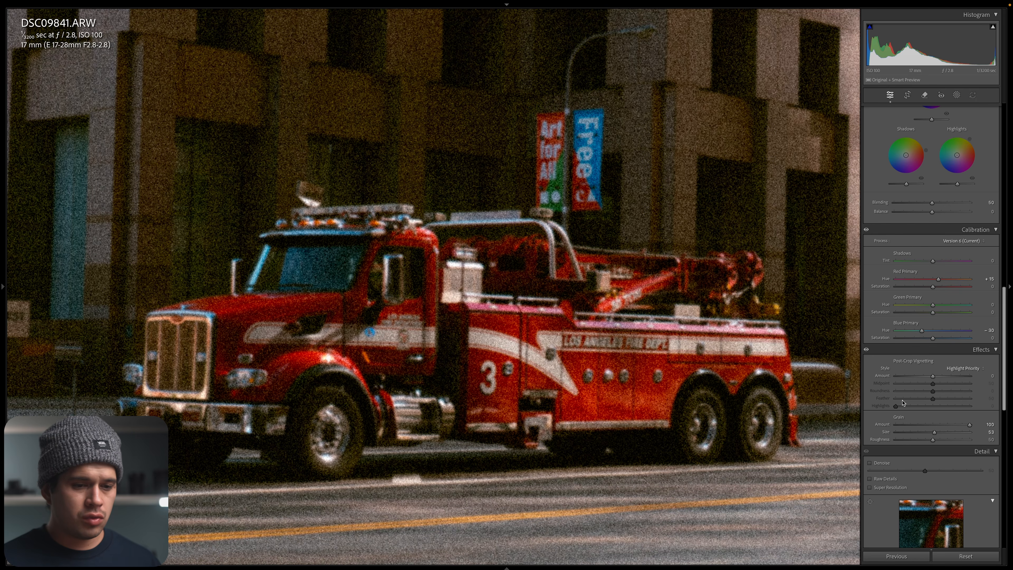
drag(969, 425, 916, 429)
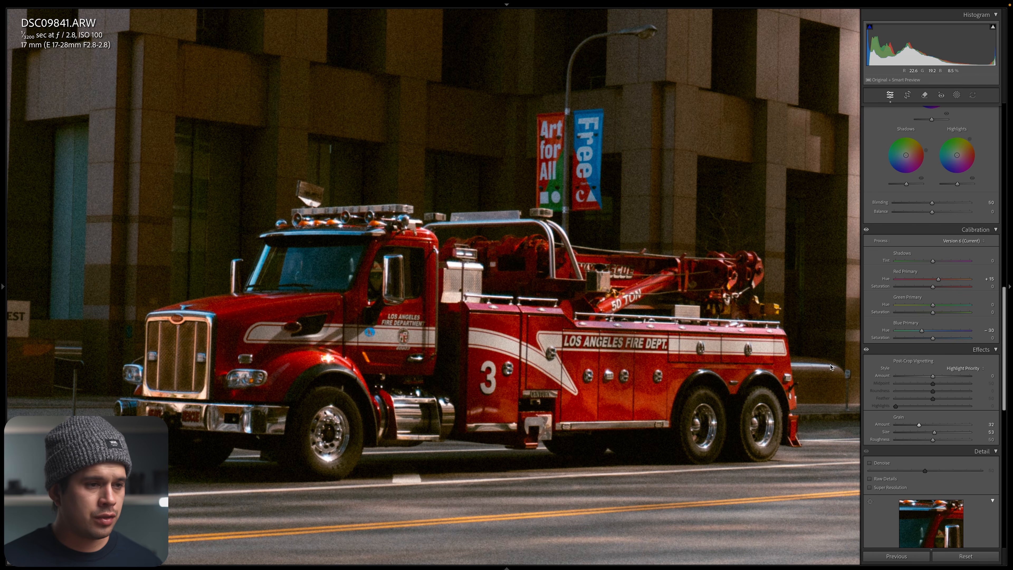
drag(332, 254, 399, 199)
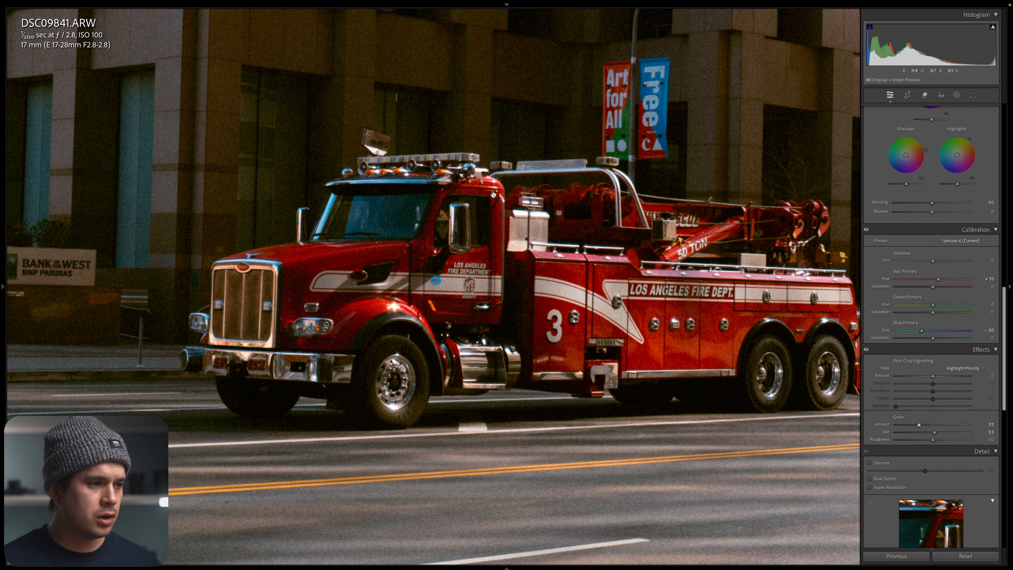
click(495, 196)
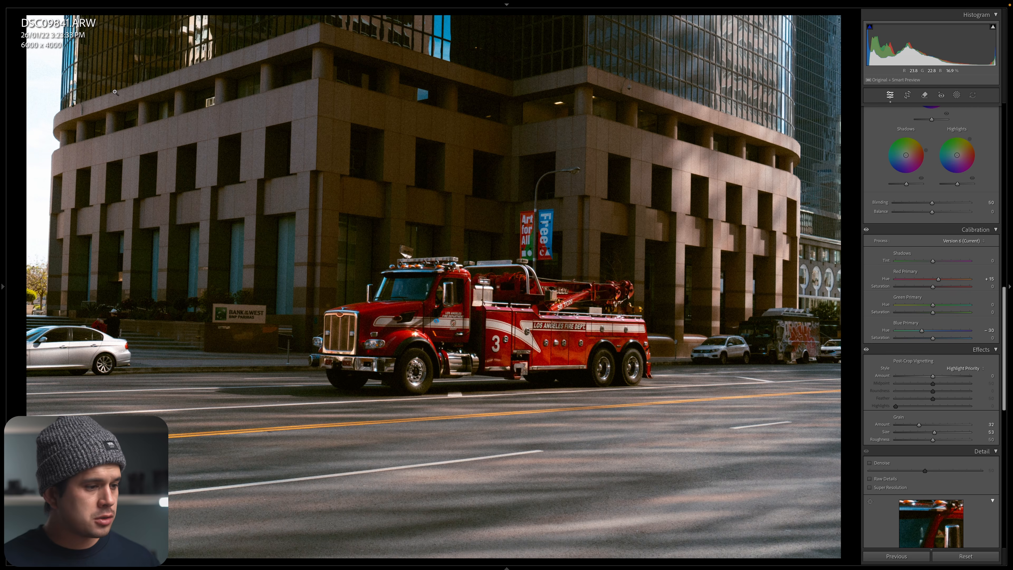
Try other grain sizes on the enlarged truck, undo the changes and return to the whole photo.
click(567, 321)
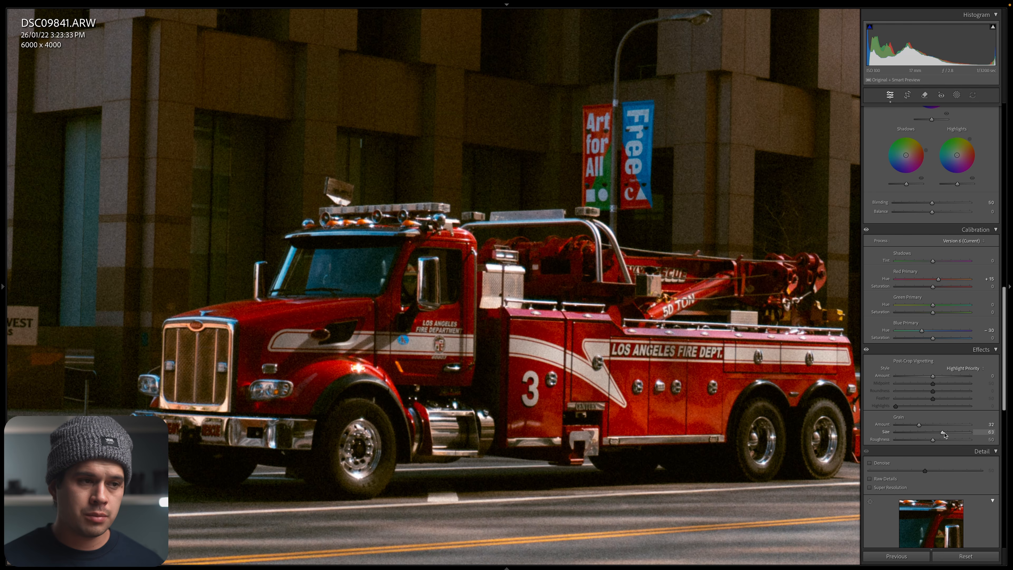
key(ctrl+z)
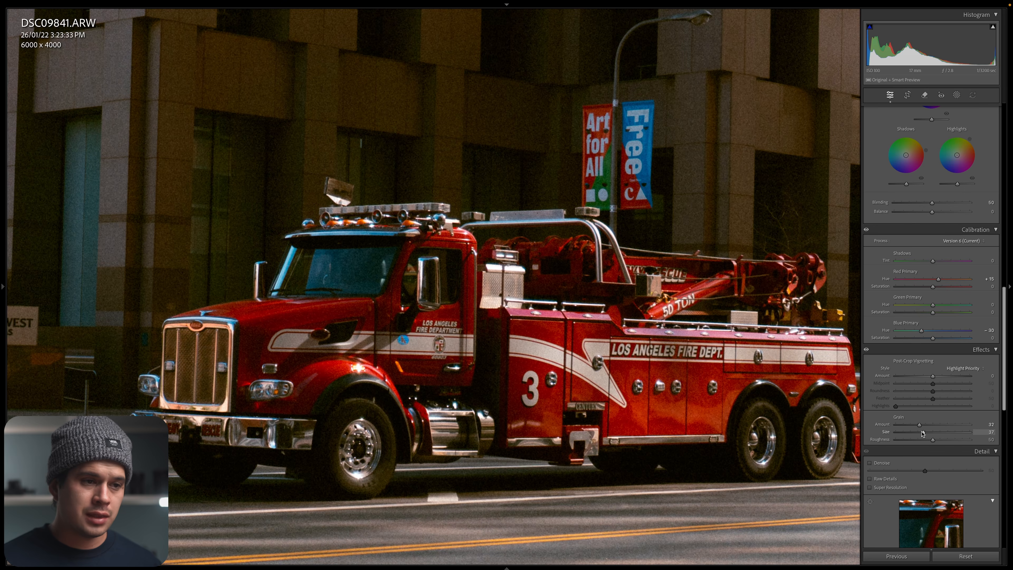
key(ctrl+z)
key(z)
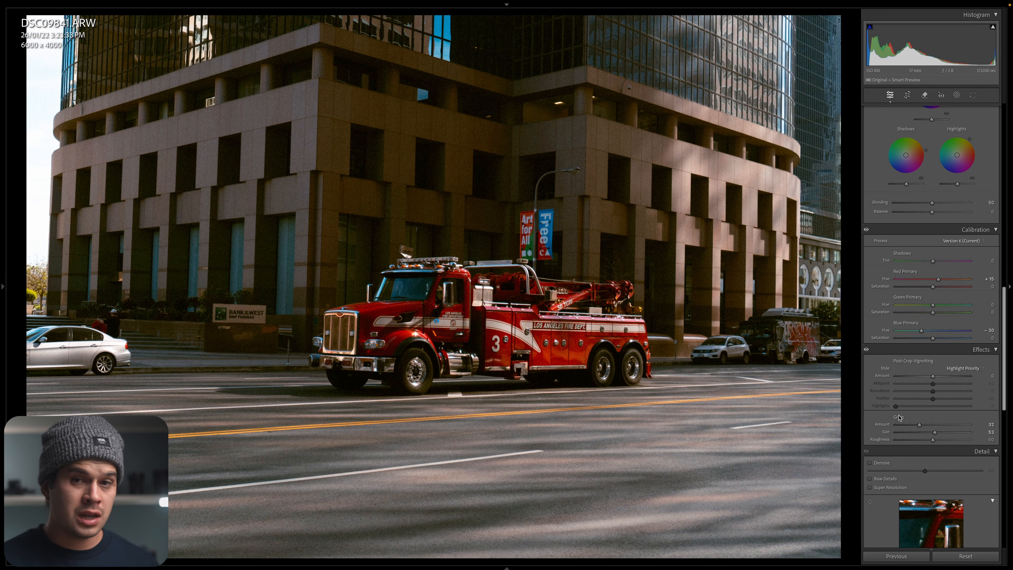
Hide the side panels and compare the original and edited photo side by side, enlarging the fire truck and building.
key(Tab)
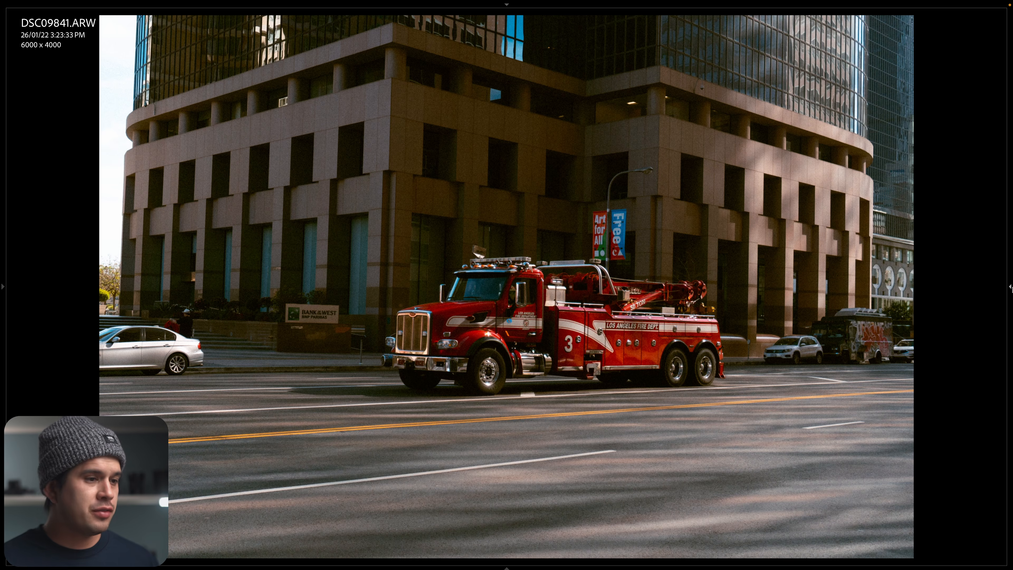
key(y)
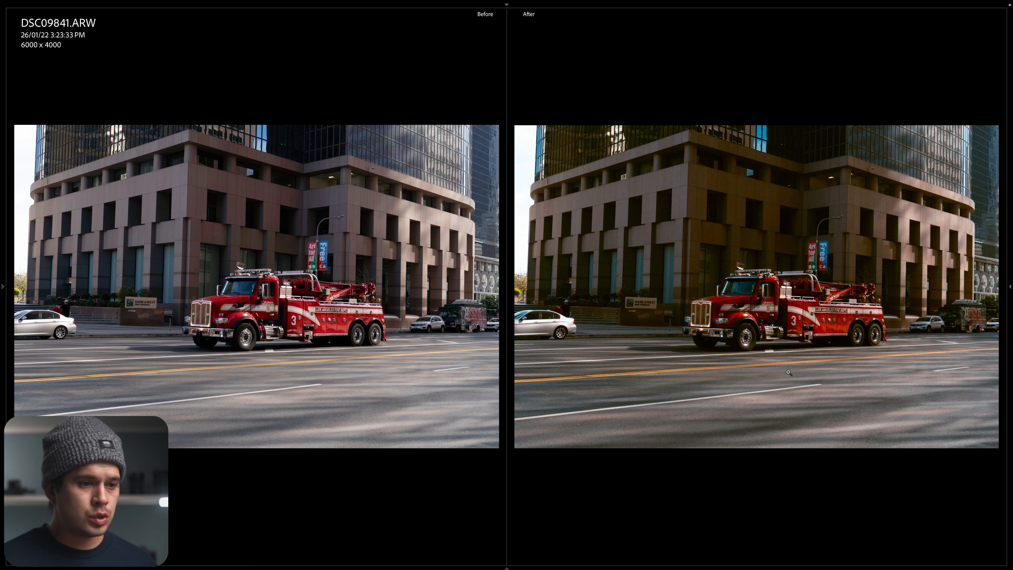
drag(630, 213, 975, 369)
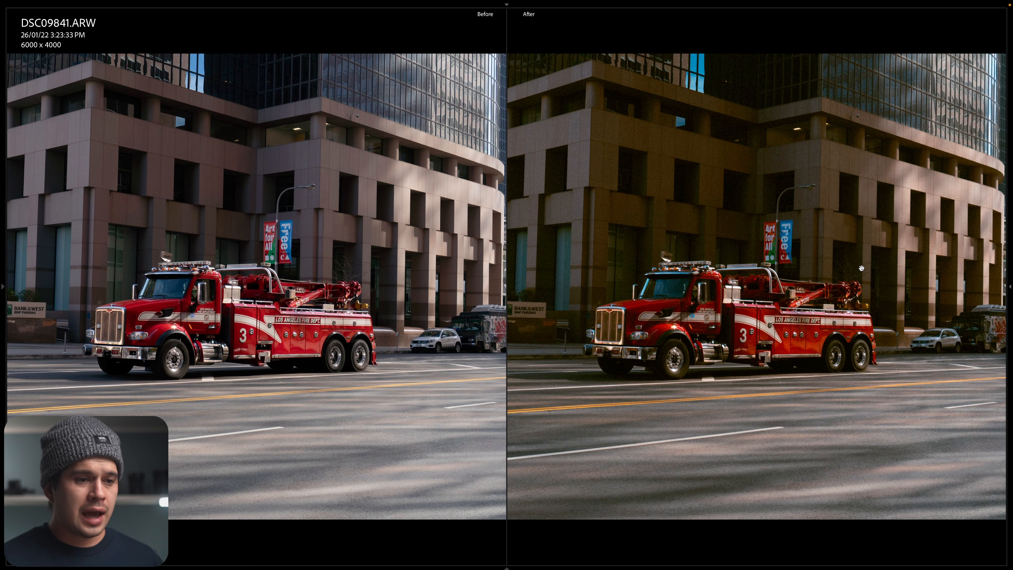
drag(847, 239, 935, 319)
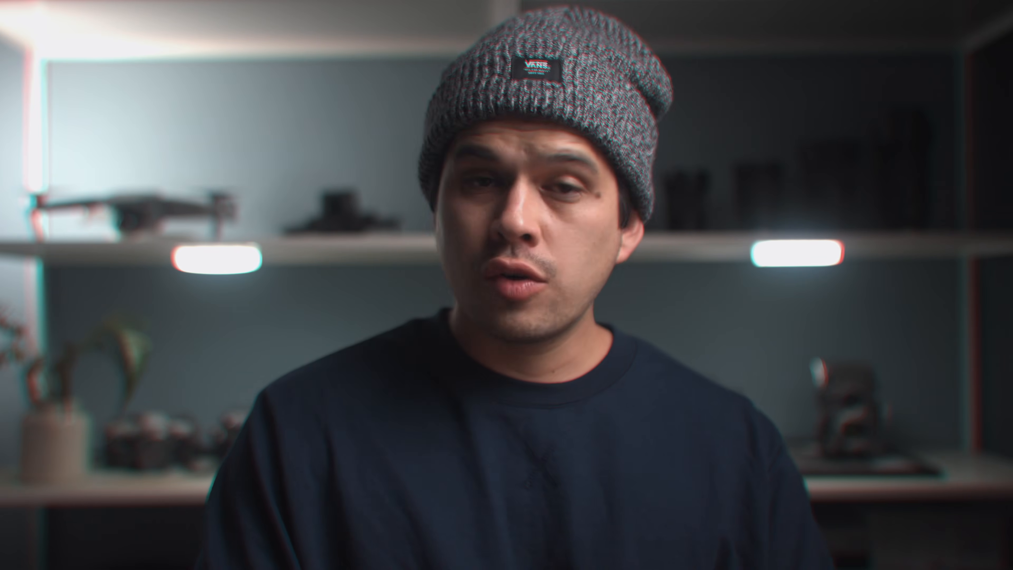